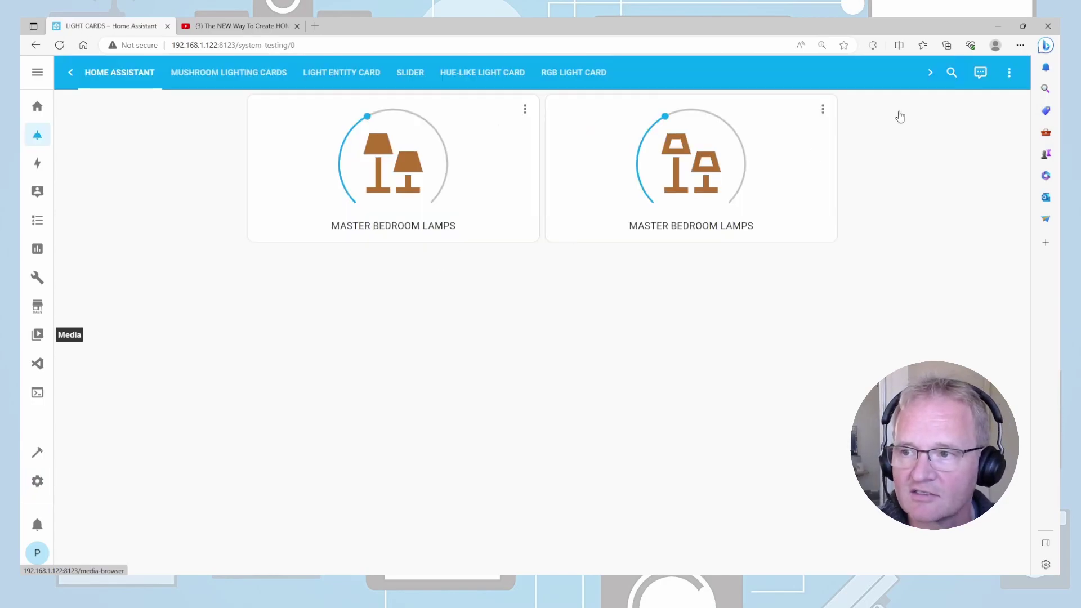
# Put the dashboard into edit mode and open the first lamp card's settings.
pyautogui.click(1009, 73)
pyautogui.click(1002, 99)
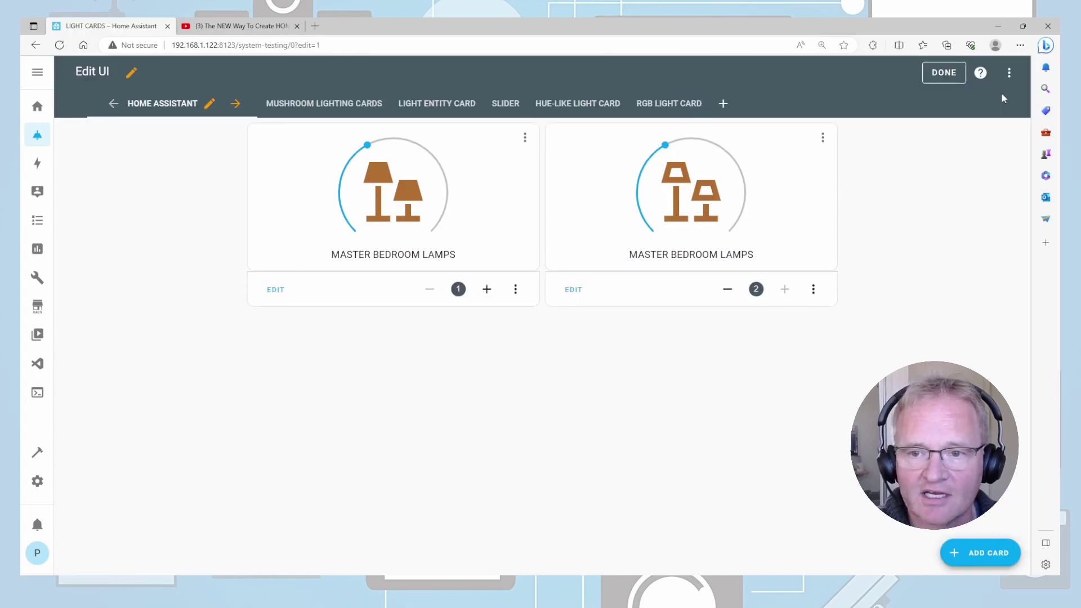
pyautogui.click(275, 290)
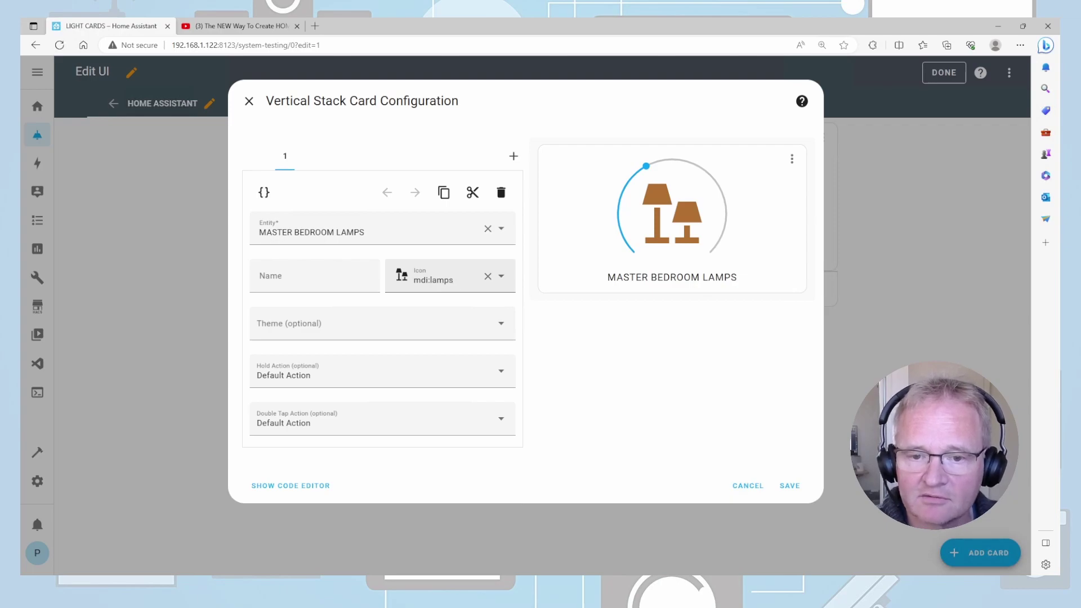
# Replace the card's icon with mdi:light-recessed.
pyautogui.click(439, 279)
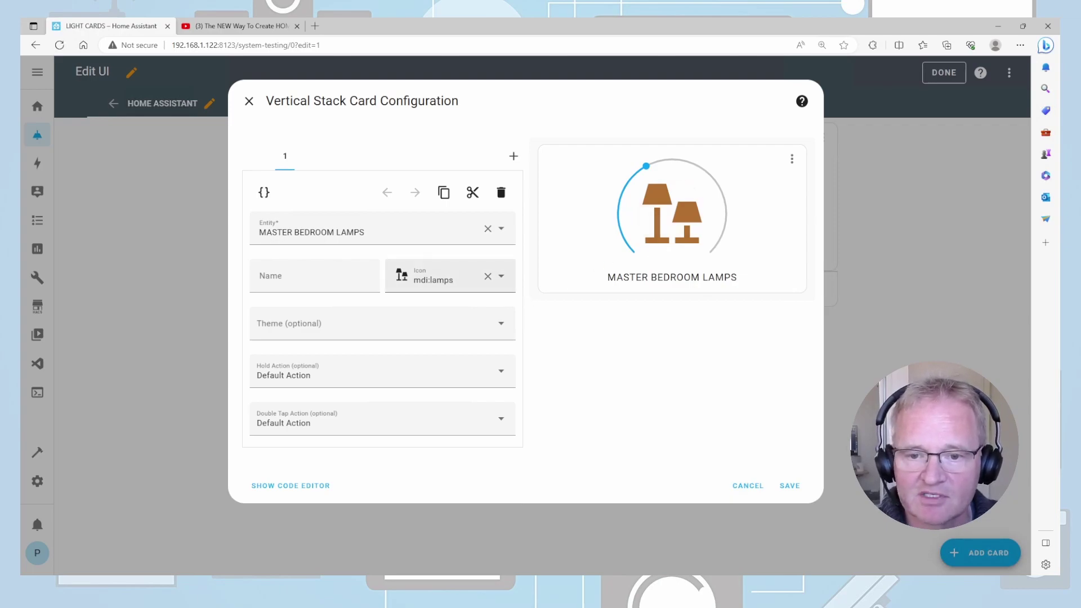
pyautogui.press('BackSpace')
pyautogui.press('BackSpace')
pyautogui.press('BackSpace')
pyautogui.press('BackSpace')
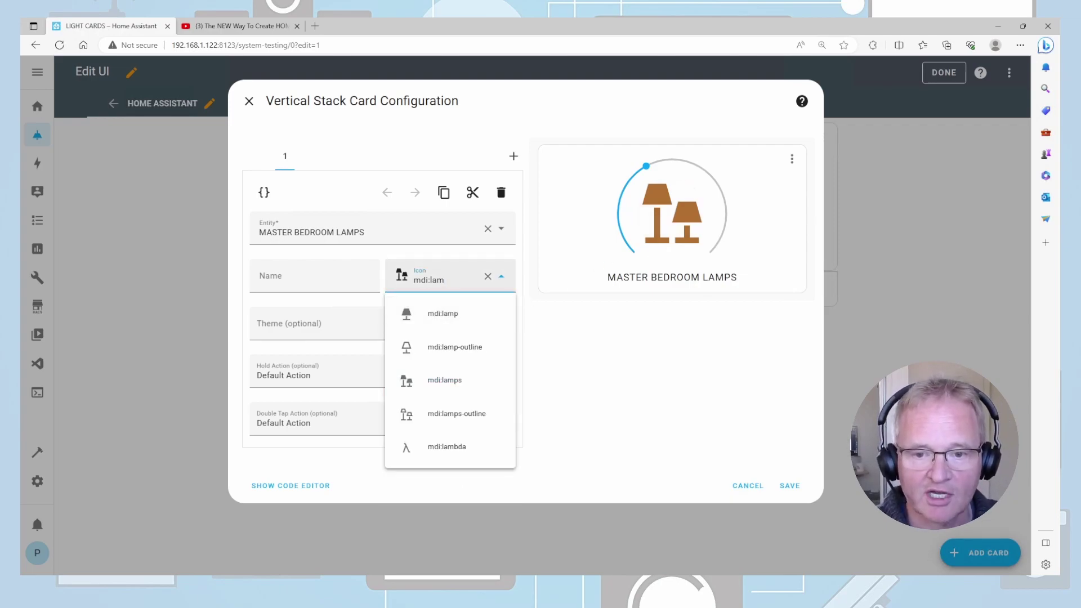
pyautogui.write('ight')
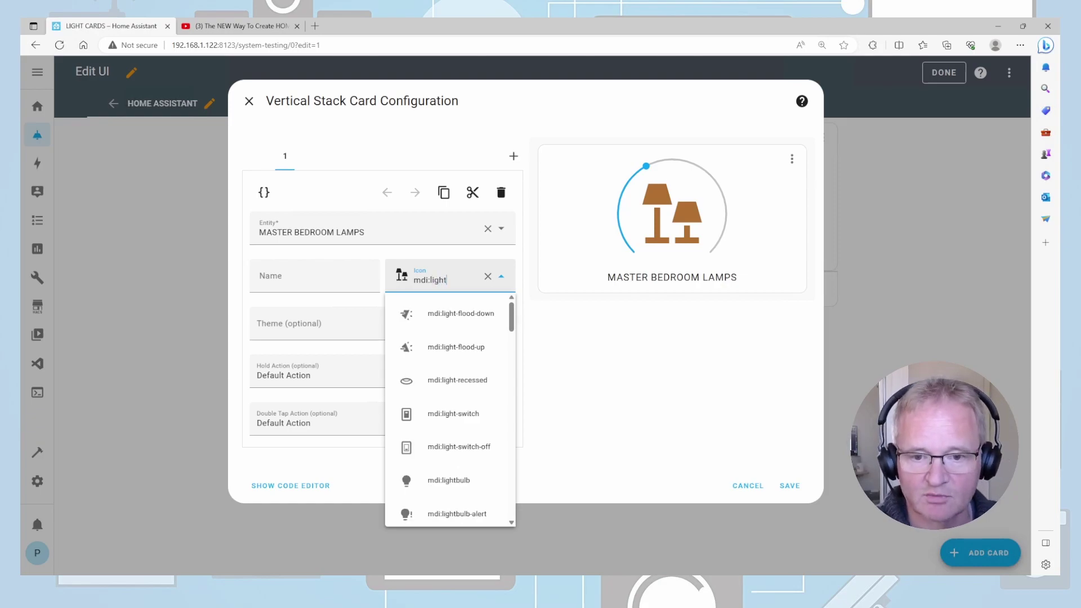
pyautogui.click(476, 388)
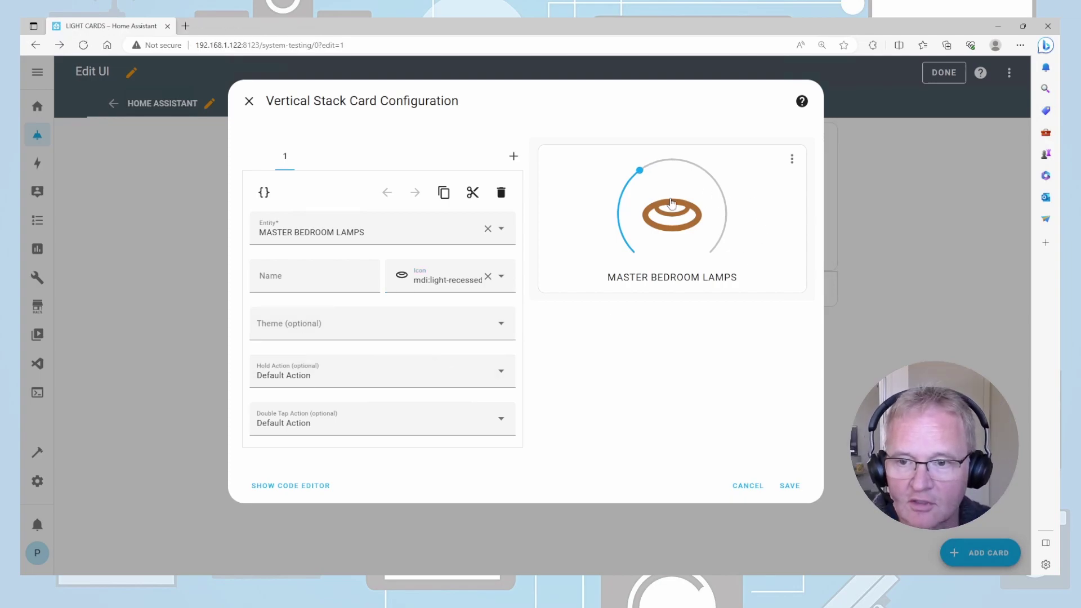
# Open the lamps' detailed controls, raise brightness on the first card, then toggle the lamps off and on.
pyautogui.click(676, 226)
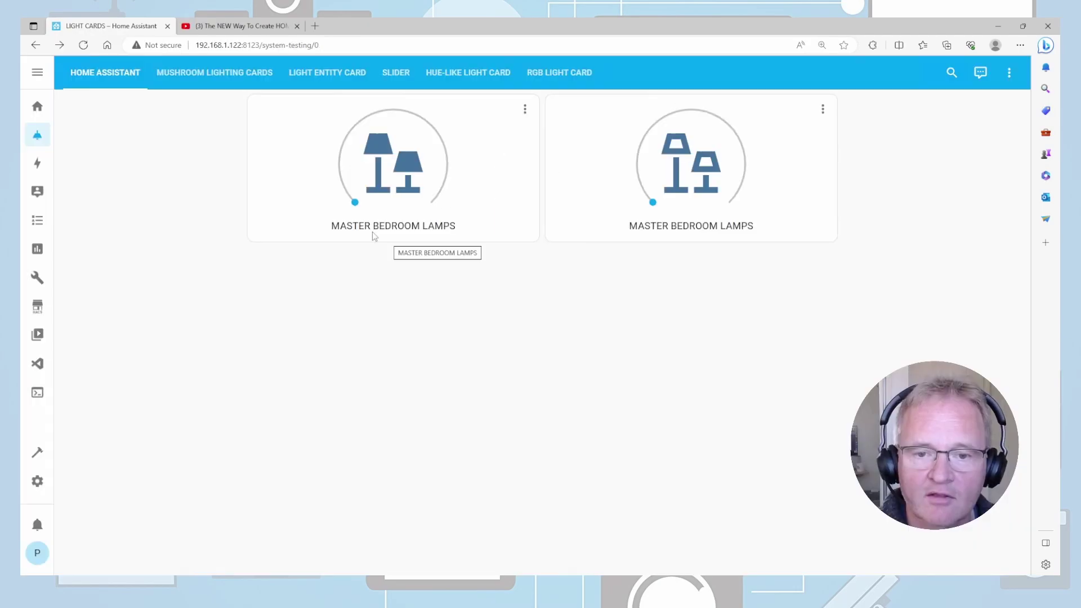
pyautogui.moveTo(357, 208); pyautogui.dragTo(400, 111)
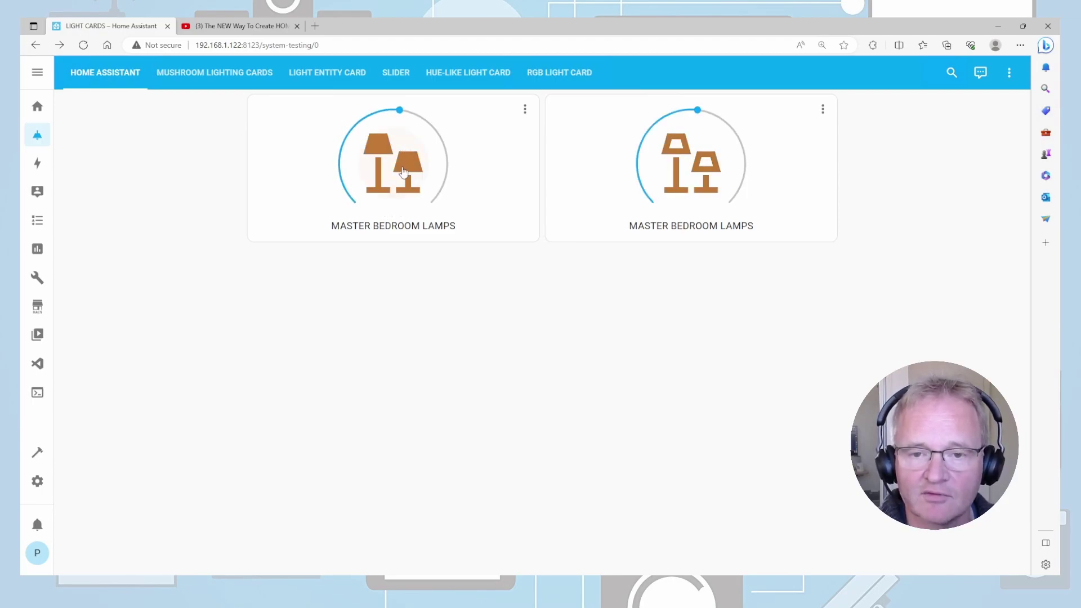
pyautogui.click(403, 171)
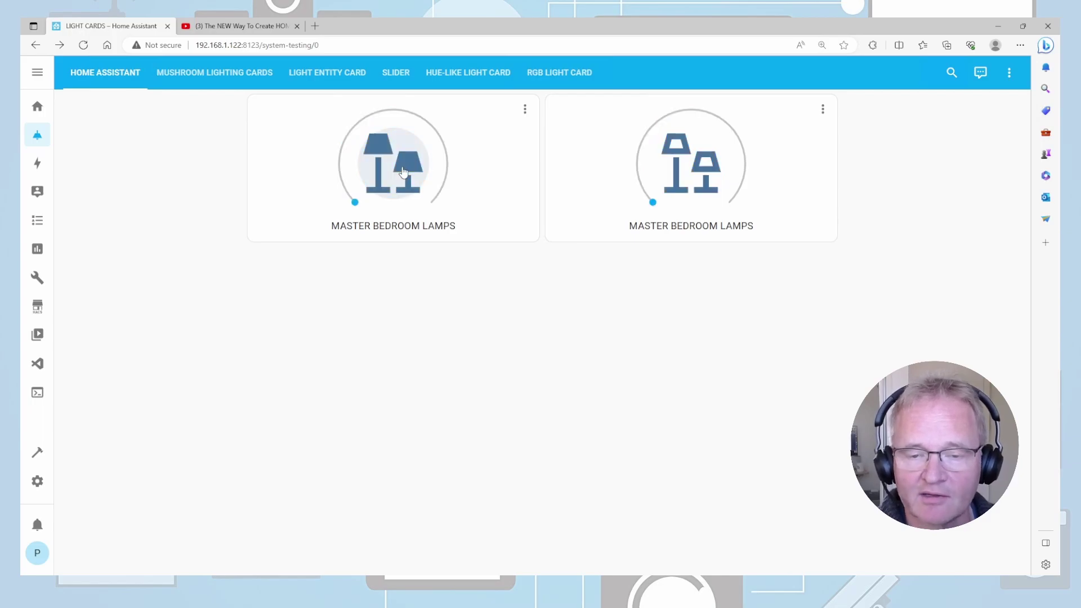
pyautogui.click(403, 171)
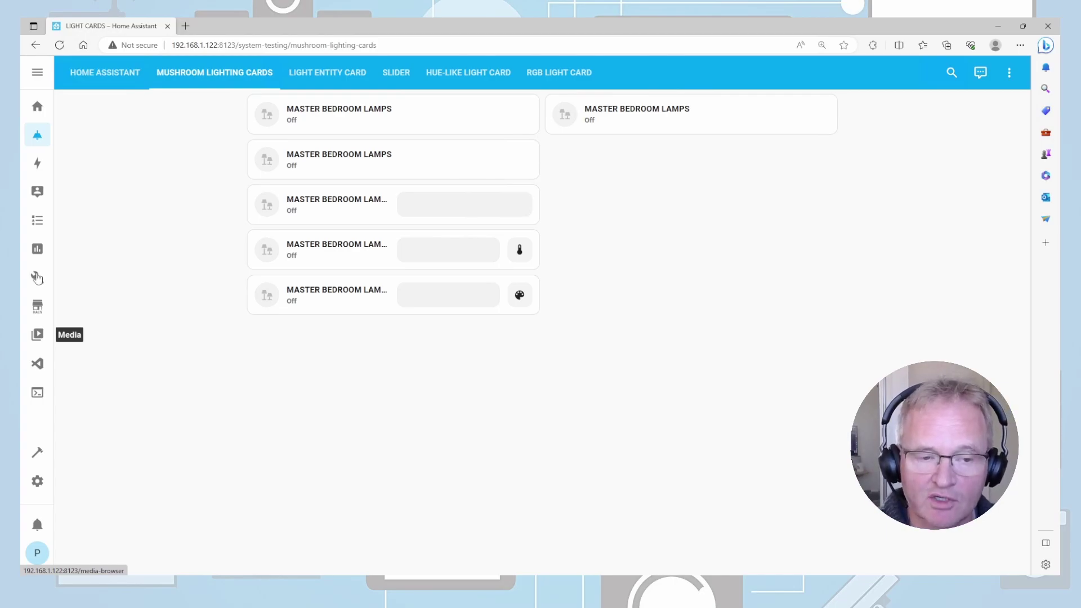
# In HACS Frontend, explore new repositories and view the Mushroom repository's details.
pyautogui.click(37, 307)
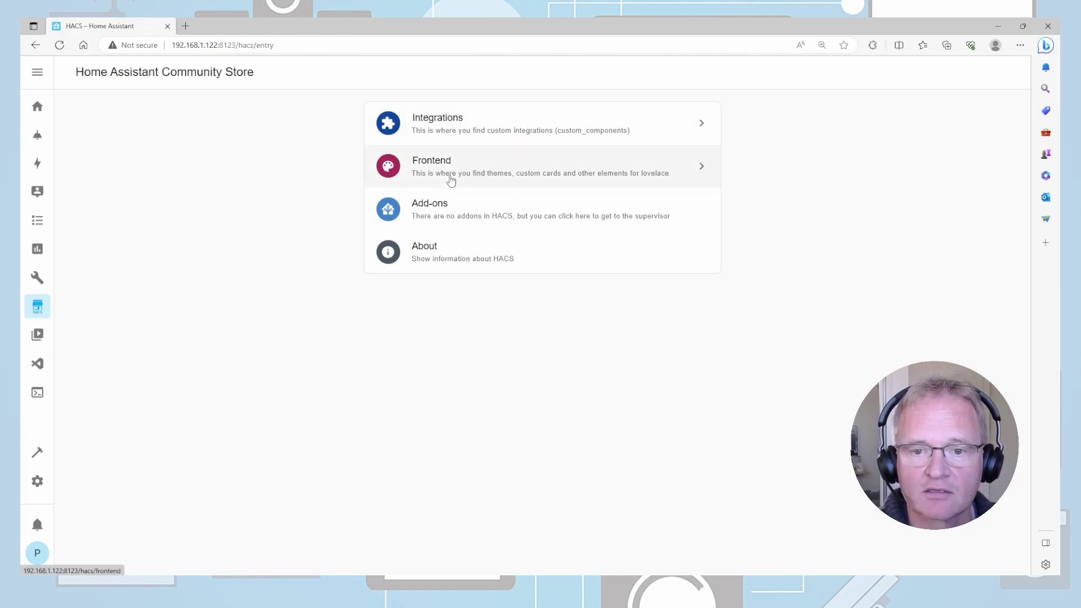
pyautogui.click(450, 180)
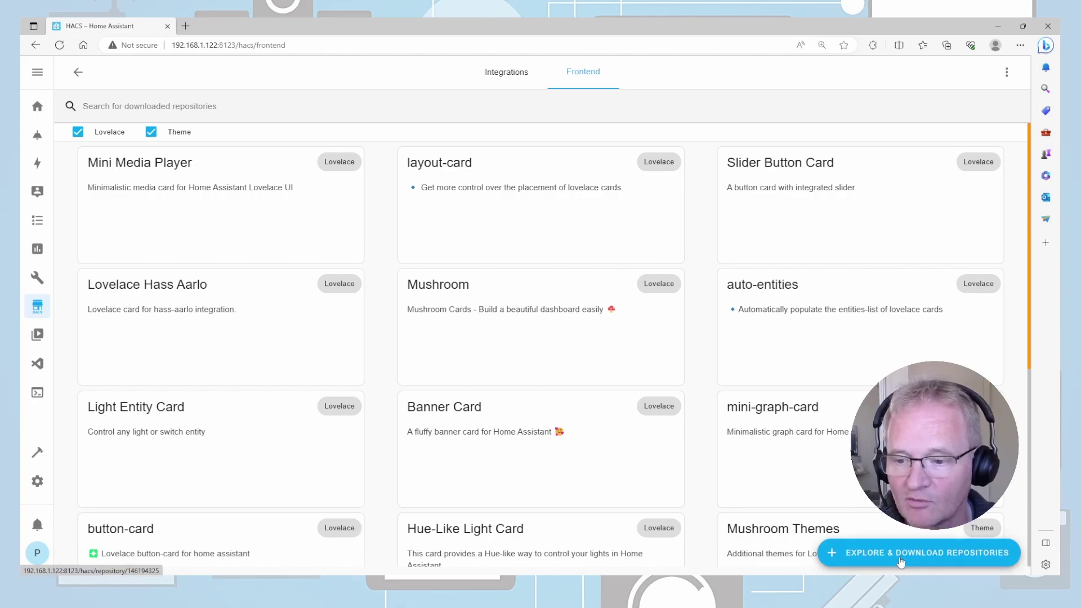
pyautogui.click(900, 554)
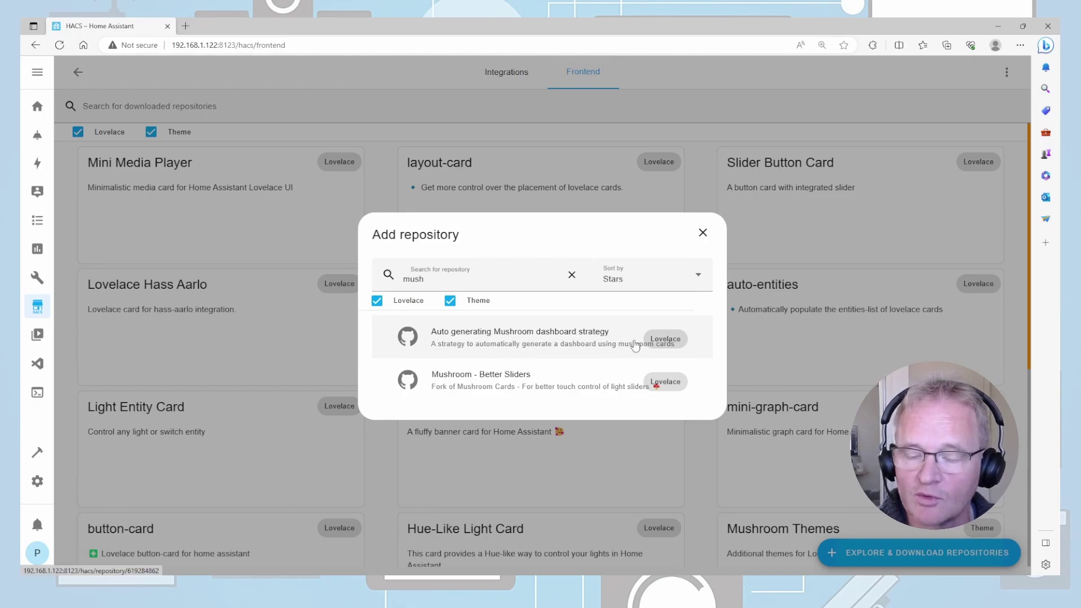
pyautogui.click(545, 350)
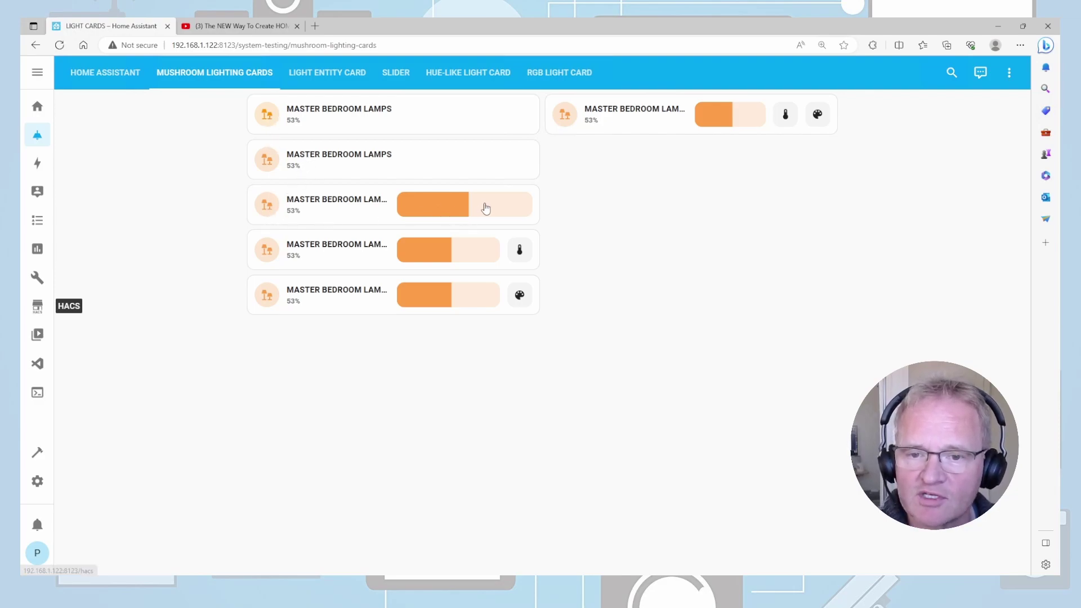
# Use the Mushroom cards to set brightness to about 70%, adjust colour temperature, and turn the colour green.
pyautogui.click(491, 211)
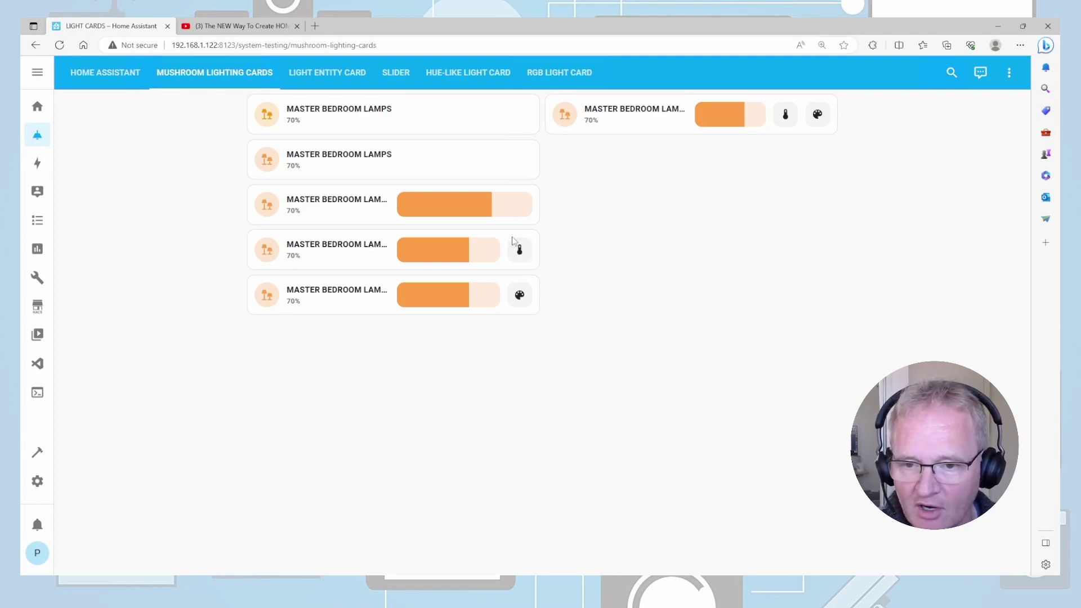
pyautogui.click(519, 251)
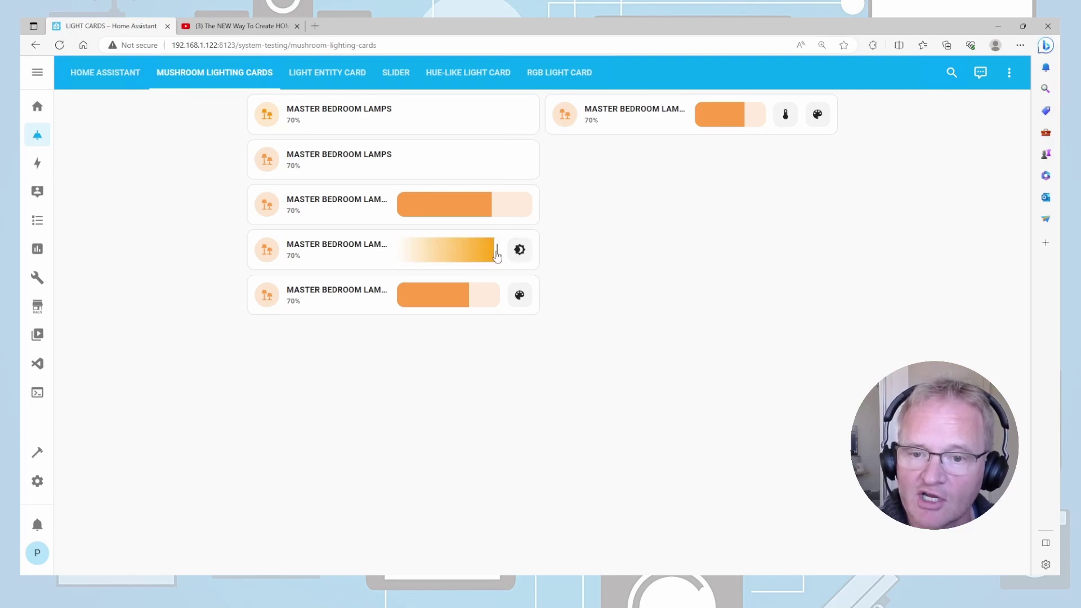
pyautogui.moveTo(496, 250); pyautogui.dragTo(431, 250)
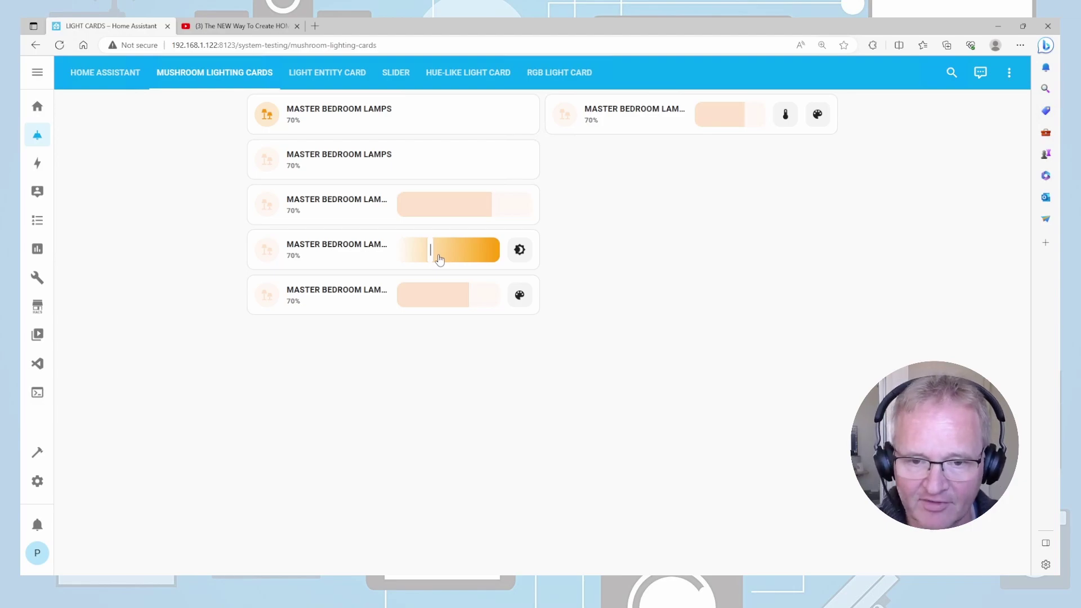
pyautogui.click(520, 298)
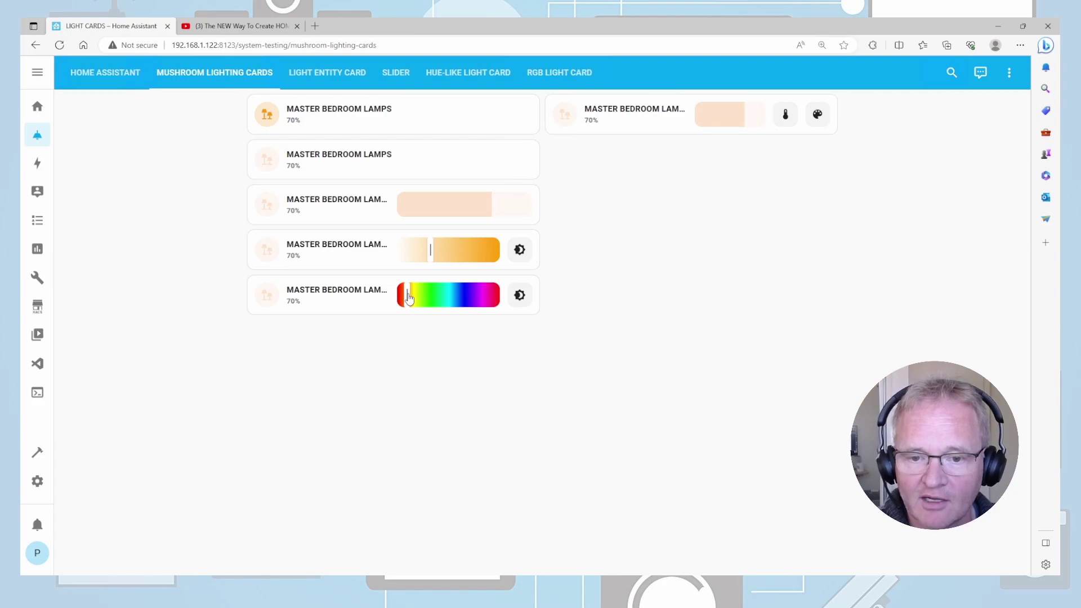
pyautogui.moveTo(409, 298); pyautogui.dragTo(432, 297)
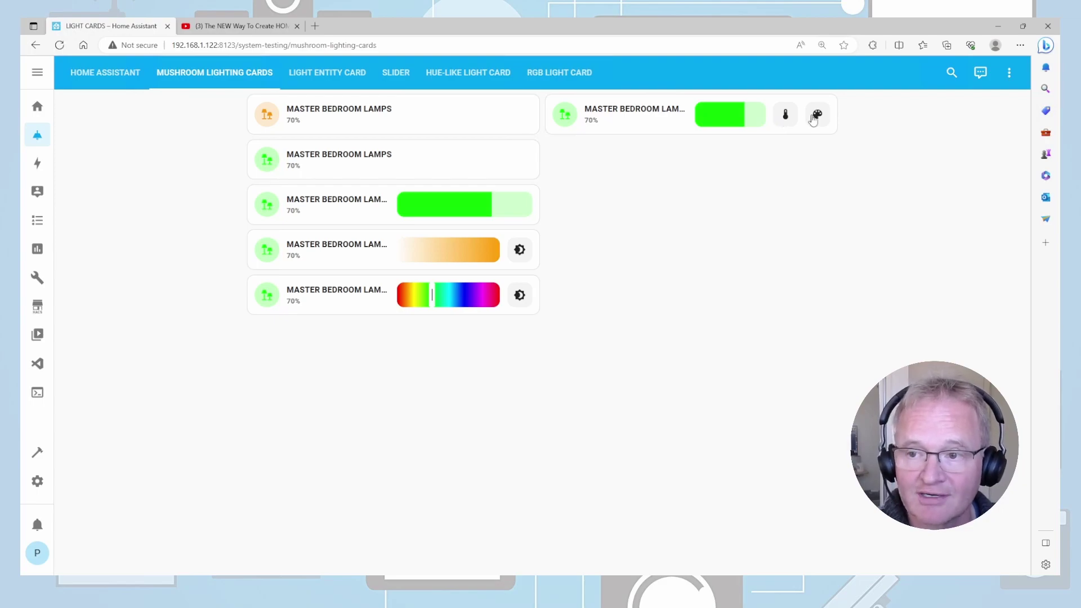
# Dim the lamps to 33%, make them orange, and switch them off.
pyautogui.moveTo(742, 120); pyautogui.dragTo(719, 120)
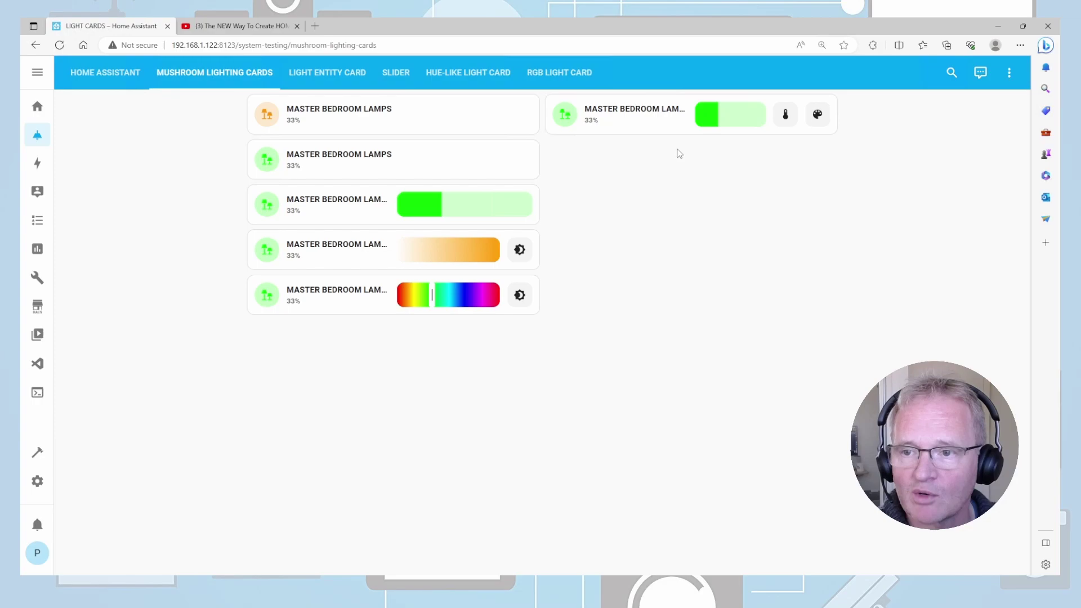
pyautogui.click(566, 116)
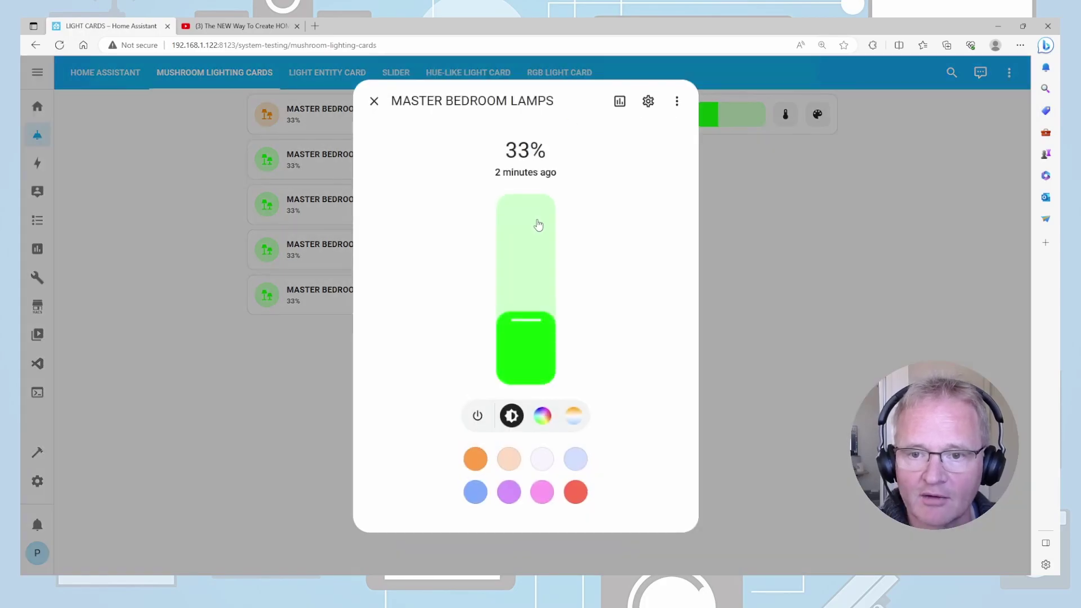
pyautogui.click(475, 460)
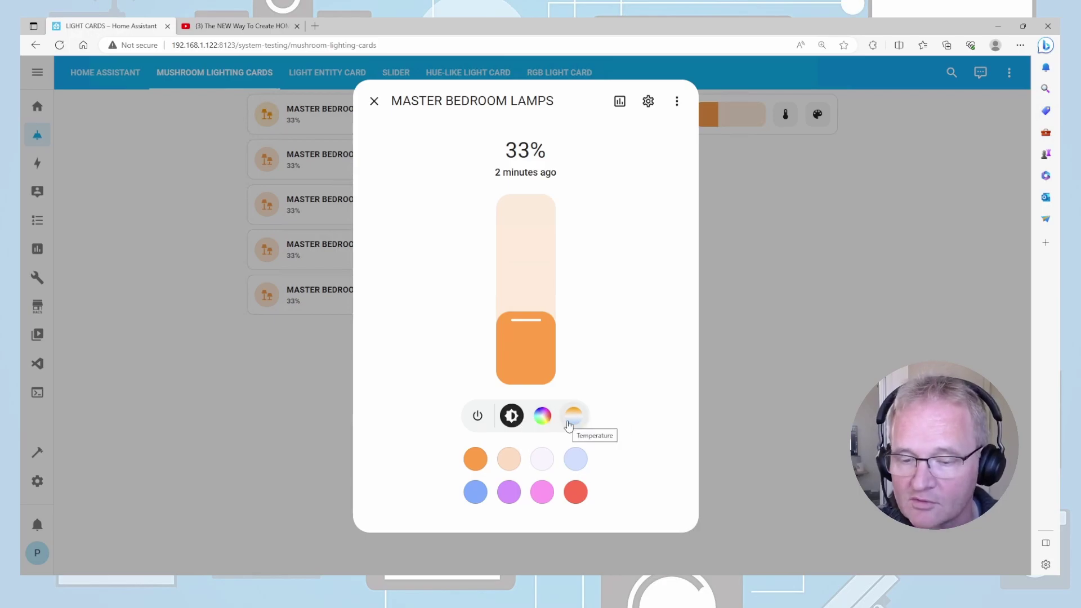
pyautogui.click(477, 420)
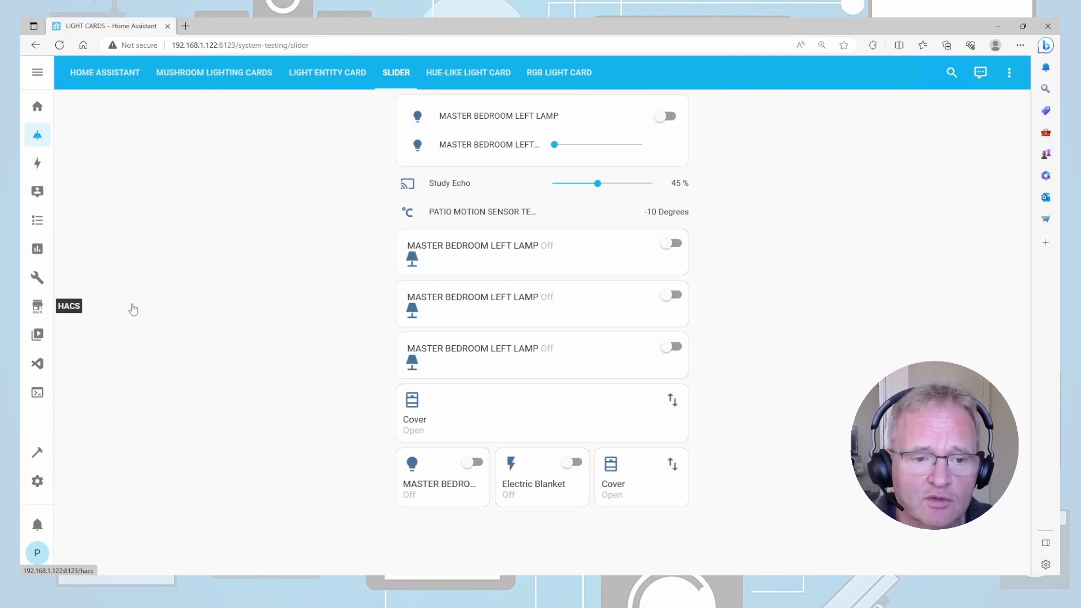
# In HACS Frontend, search new repositories for 'slid' instead of 'light'.
pyautogui.click(37, 308)
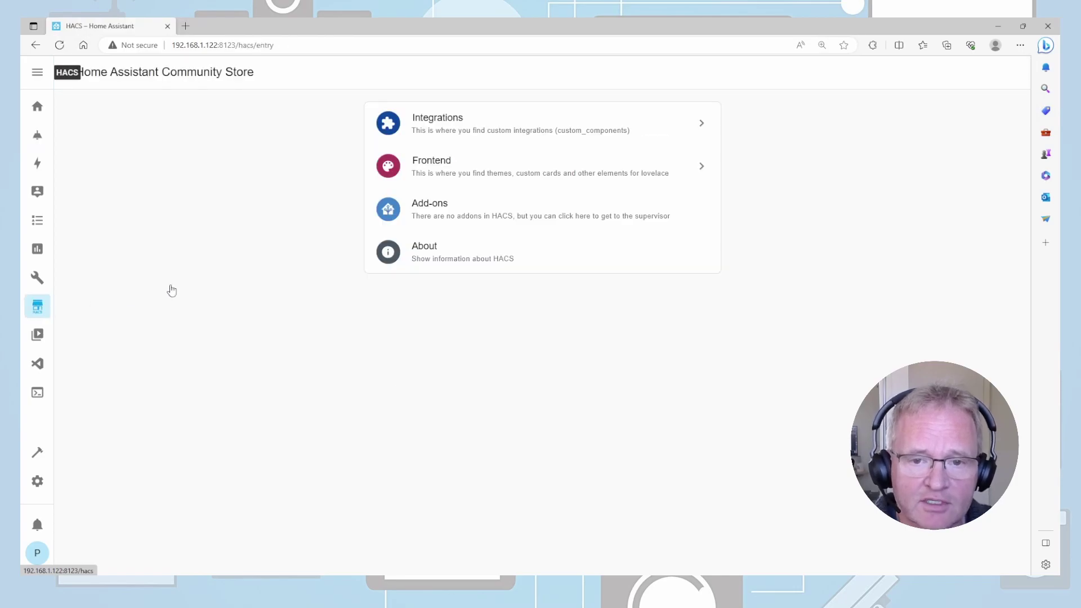
pyautogui.click(472, 160)
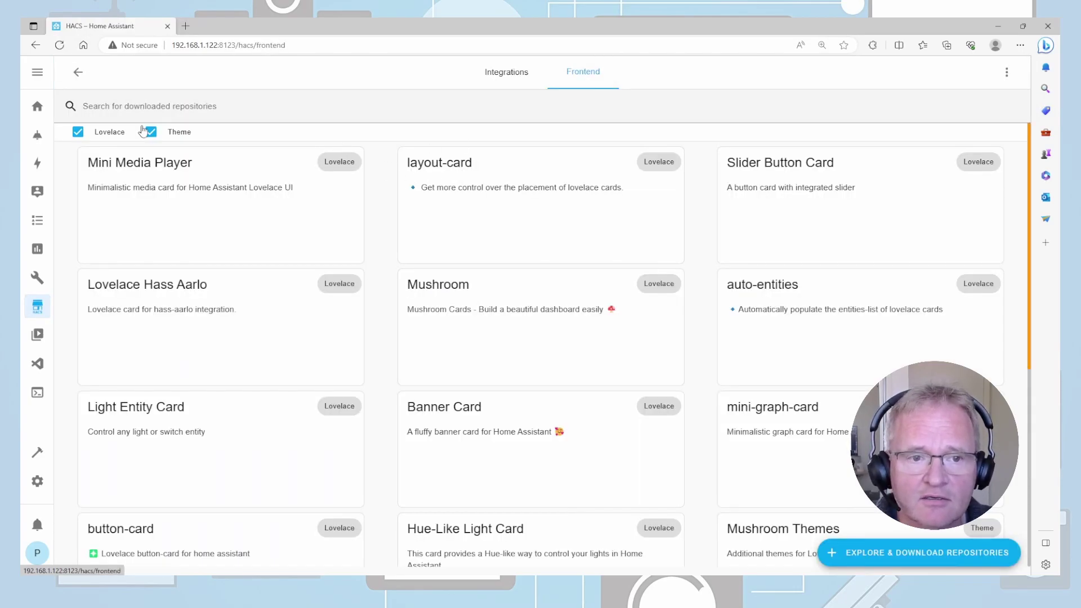
pyautogui.click(899, 553)
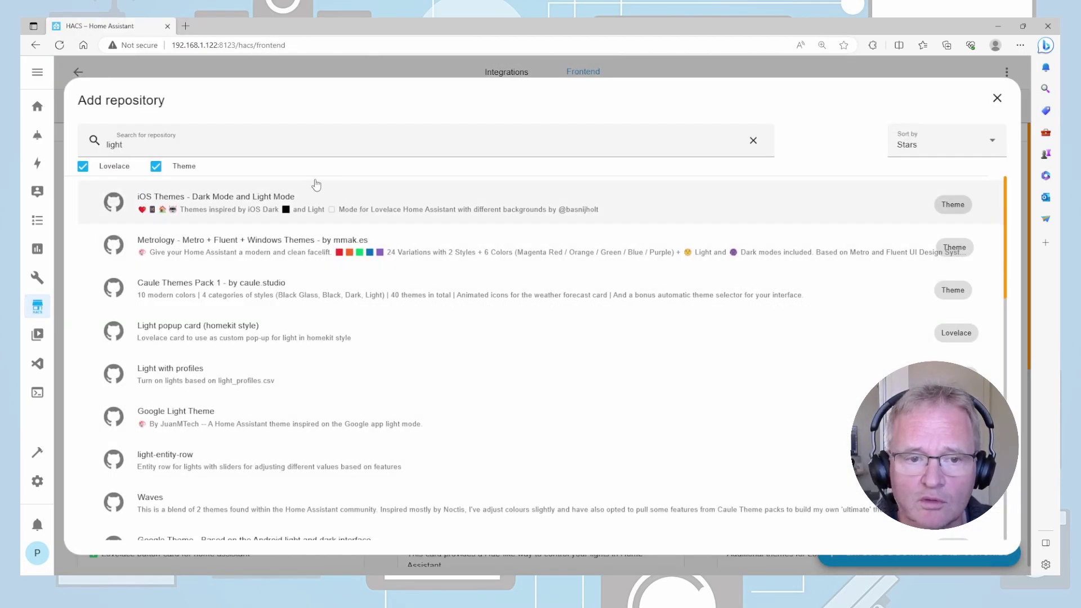
pyautogui.doubleClick(98, 143)
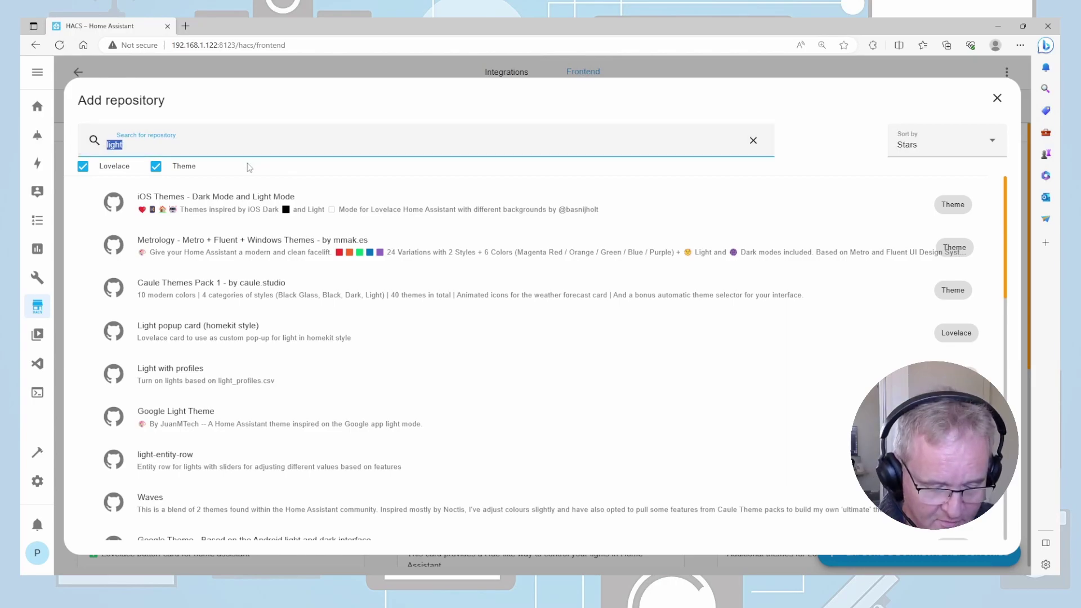
pyautogui.write('slide')
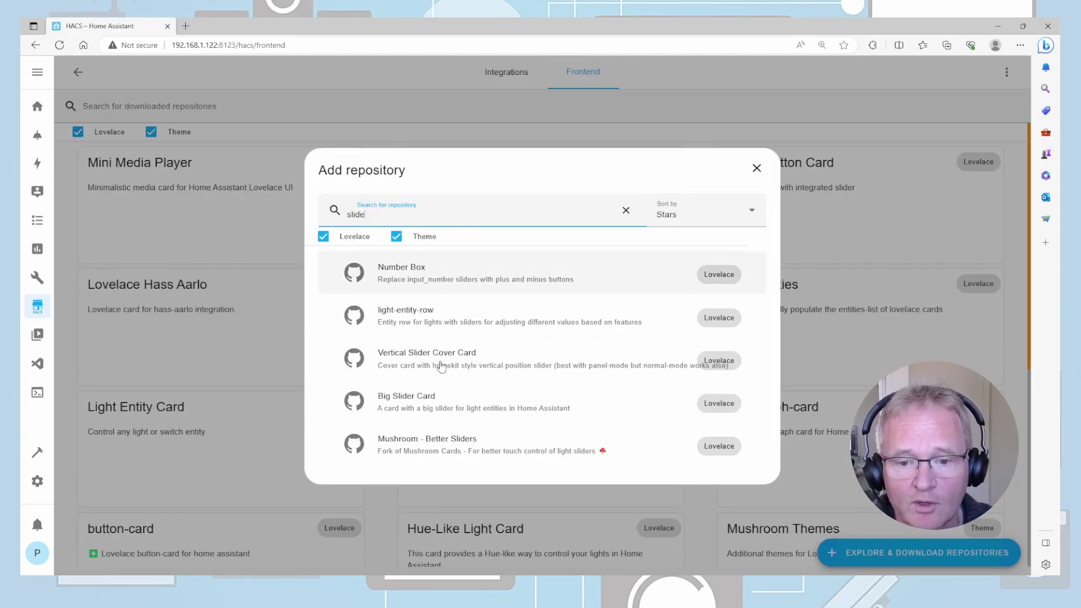
# Dismiss that search and filter the downloaded repositories for 'slide'.
pyautogui.click(756, 168)
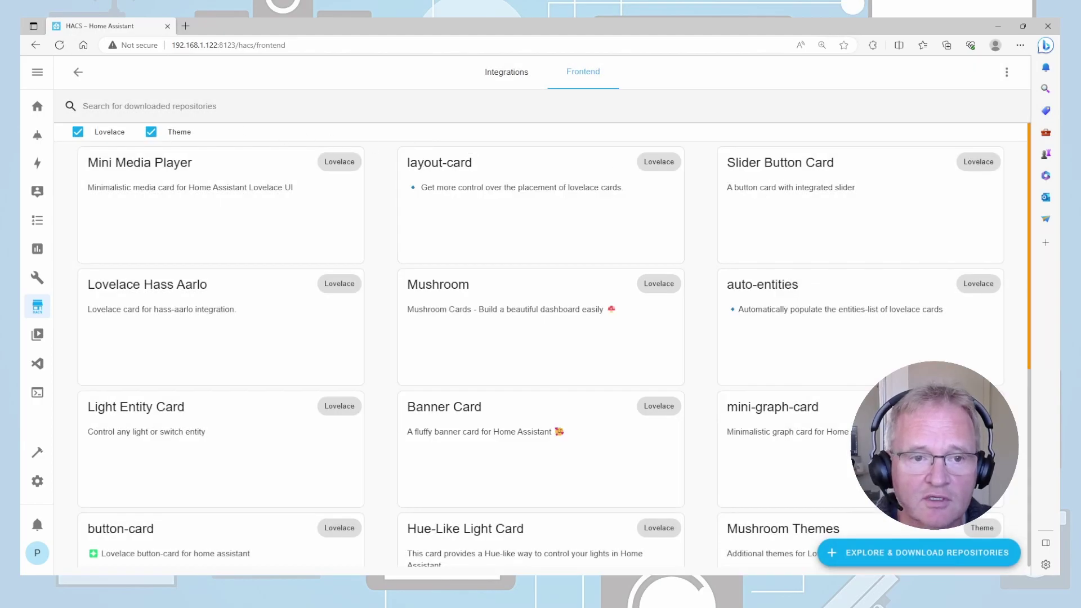
pyautogui.click(141, 106)
pyautogui.write('s')
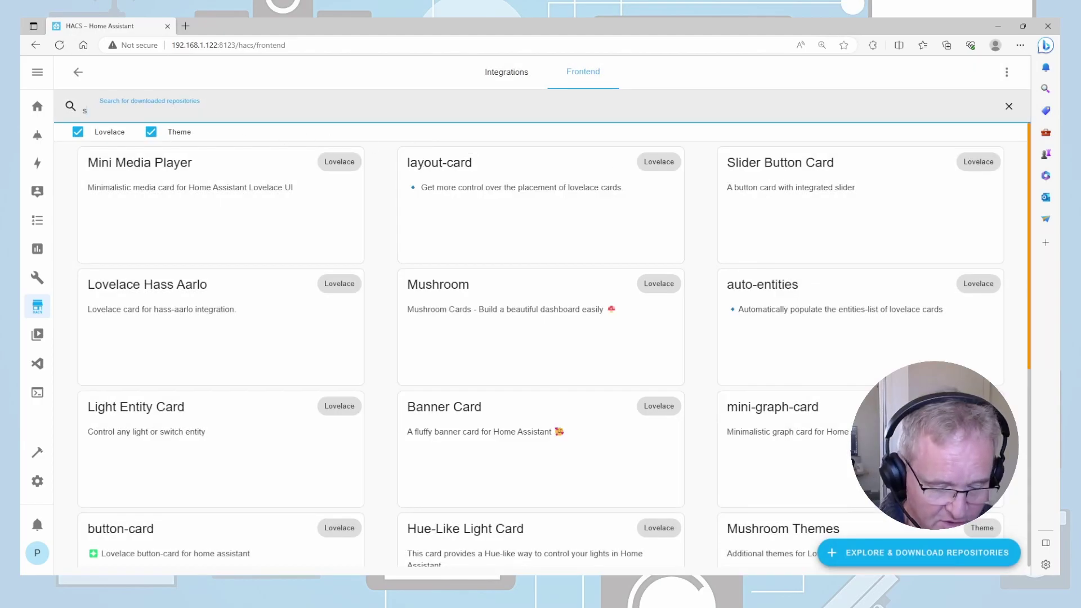
pyautogui.write('lide')
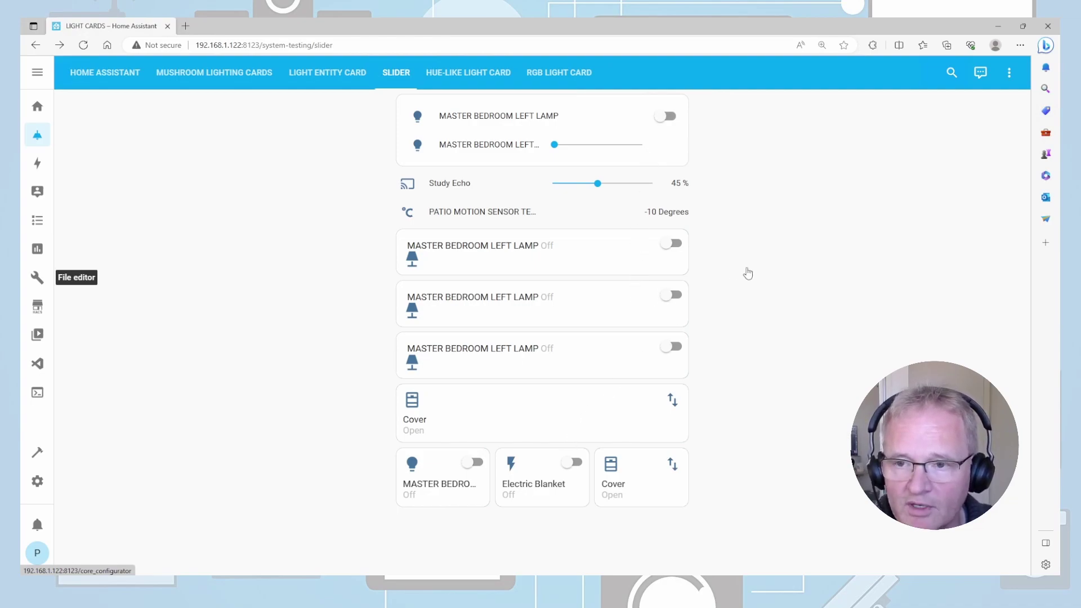
# Turn on the Master Bedroom Left Lamp and raise its brightness to 56%.
pyautogui.click(665, 120)
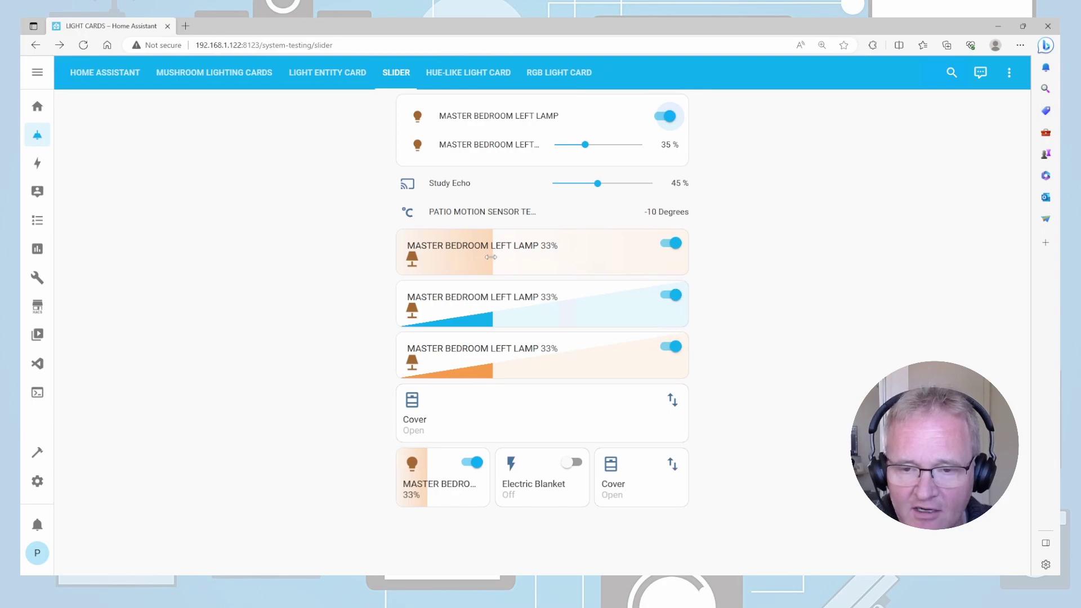
pyautogui.moveTo(490, 257); pyautogui.dragTo(562, 261)
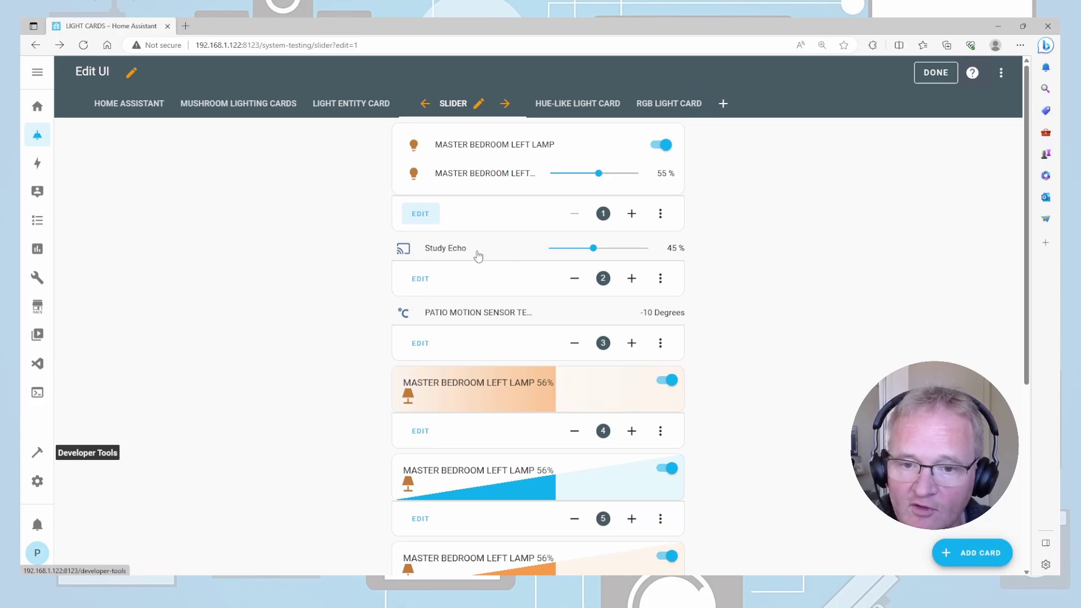
# Leave dashboard edit mode and briefly view the patio sensor's details.
pyautogui.press('Escape')
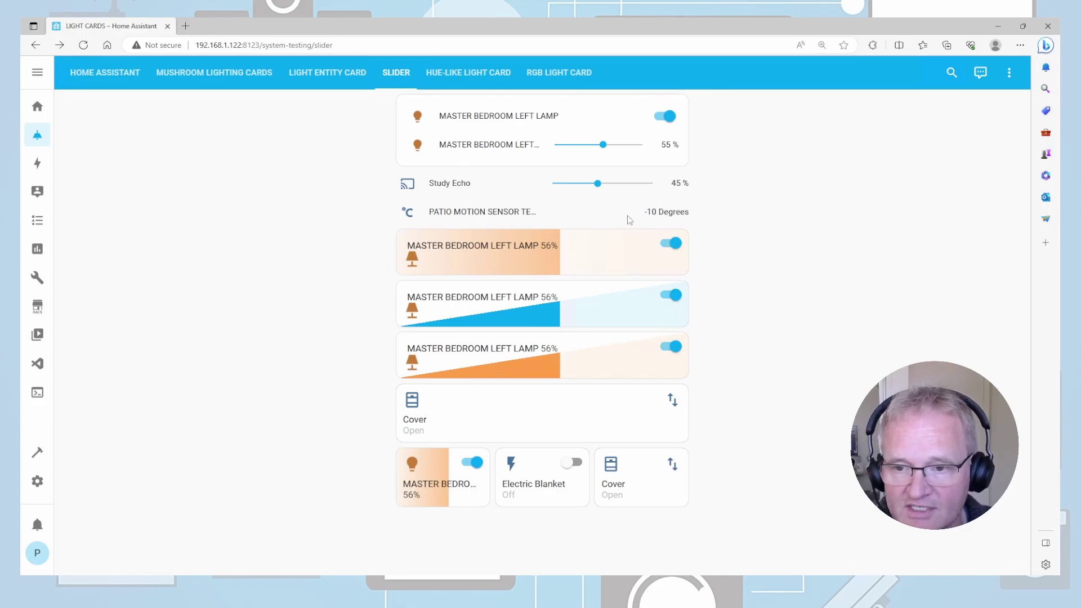
pyautogui.click(517, 217)
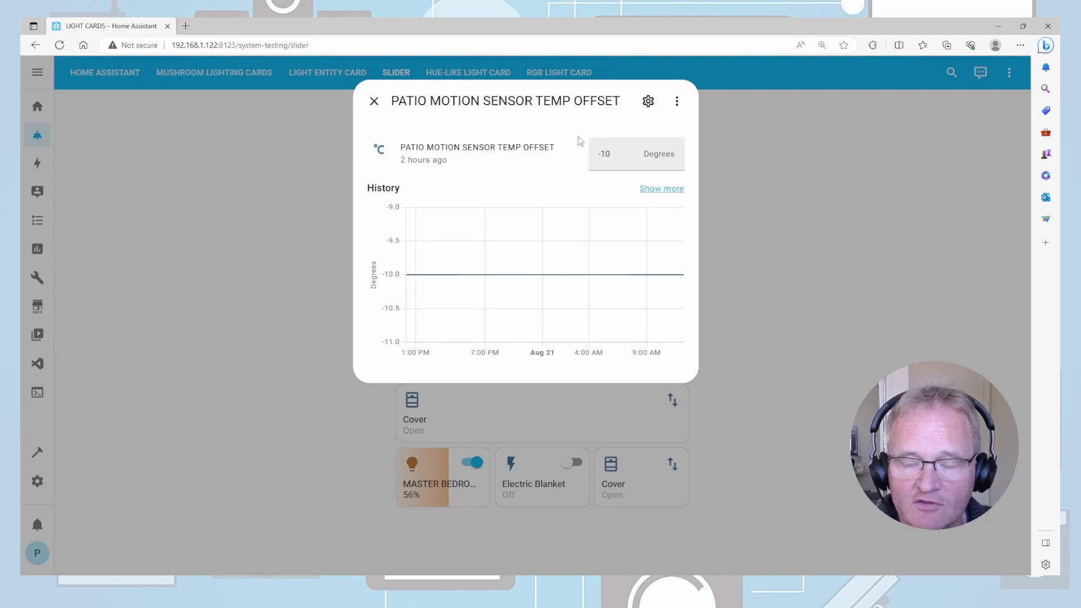
pyautogui.press('Escape')
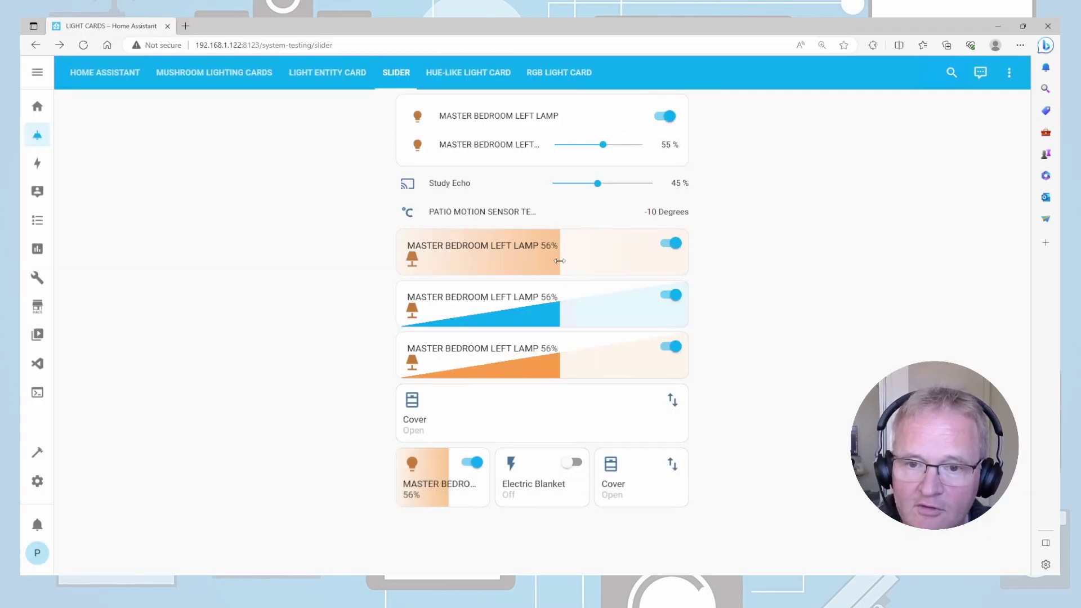
# Dim the Left Lamp to 37% and briefly view its detailed controls.
pyautogui.moveTo(560, 261); pyautogui.dragTo(504, 262)
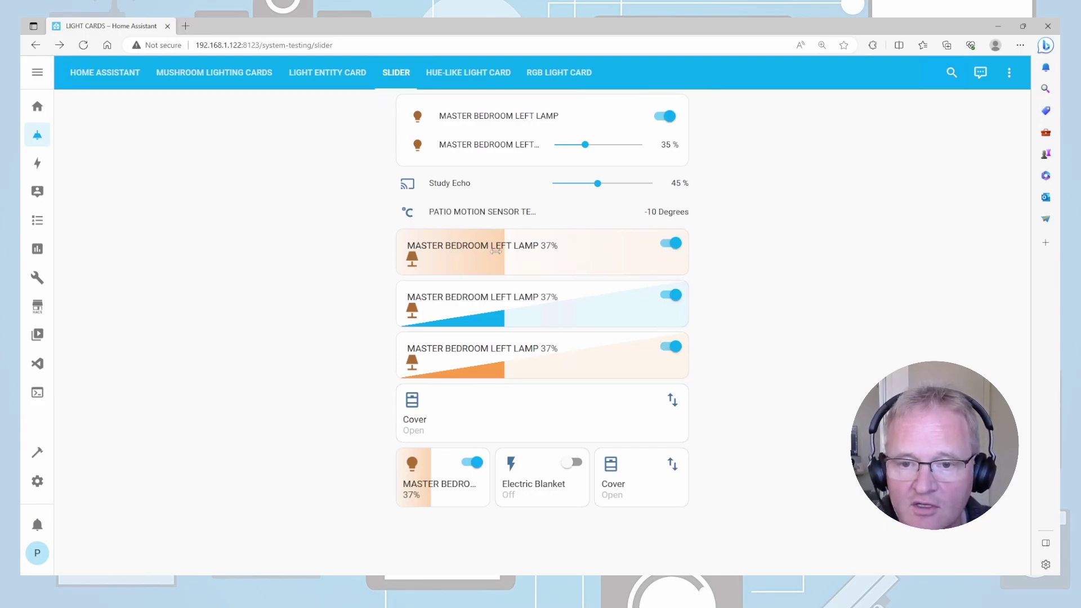
pyautogui.click(476, 258)
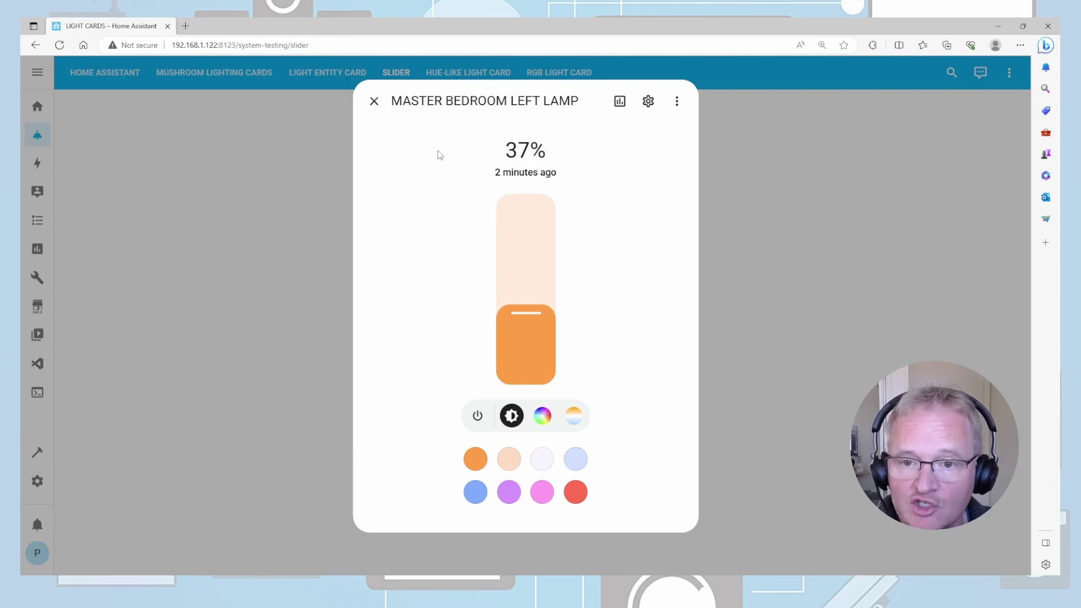
pyautogui.click(375, 102)
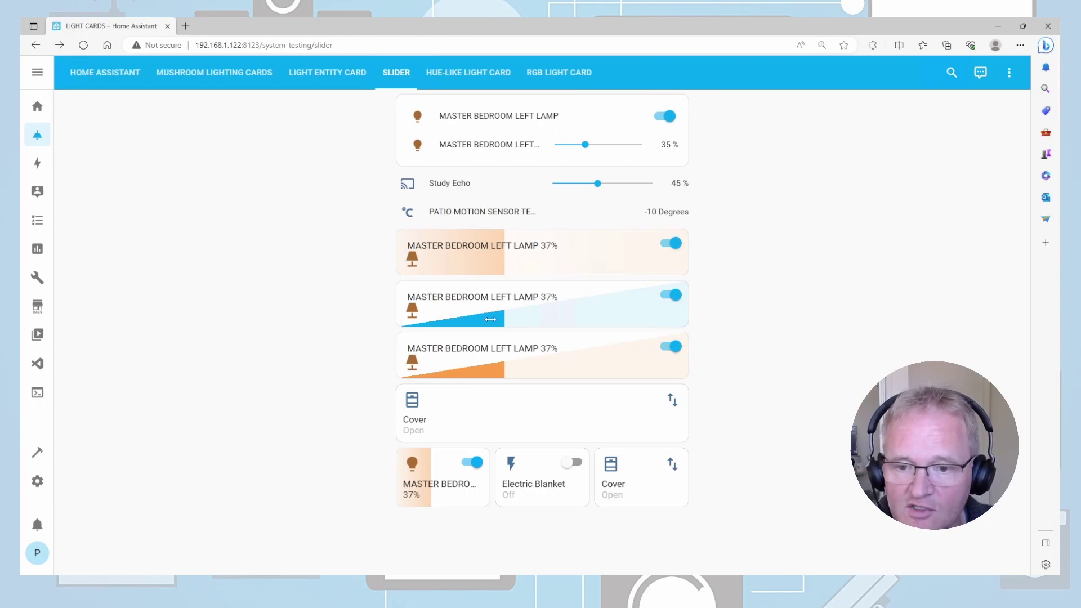
# Brighten the lamp to 46% and adjust the Cover's open position from its card.
pyautogui.click(530, 372)
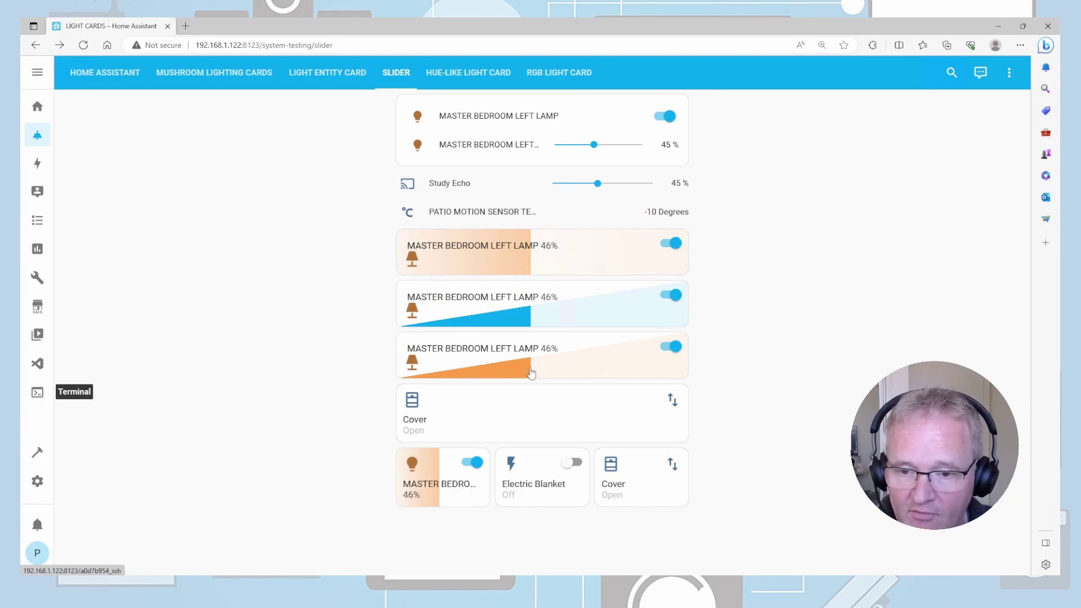
pyautogui.click(425, 407)
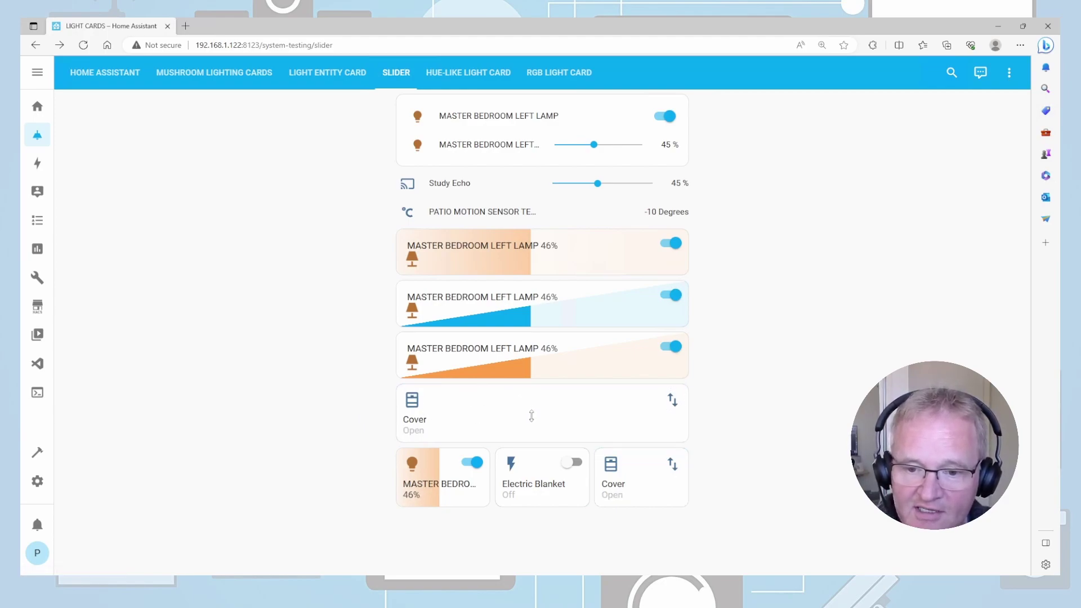
pyautogui.moveTo(531, 416)
pyautogui.mouseDown()
pyautogui.moveTo(528, 407)
pyautogui.moveTo(523, 419)
pyautogui.mouseUp()
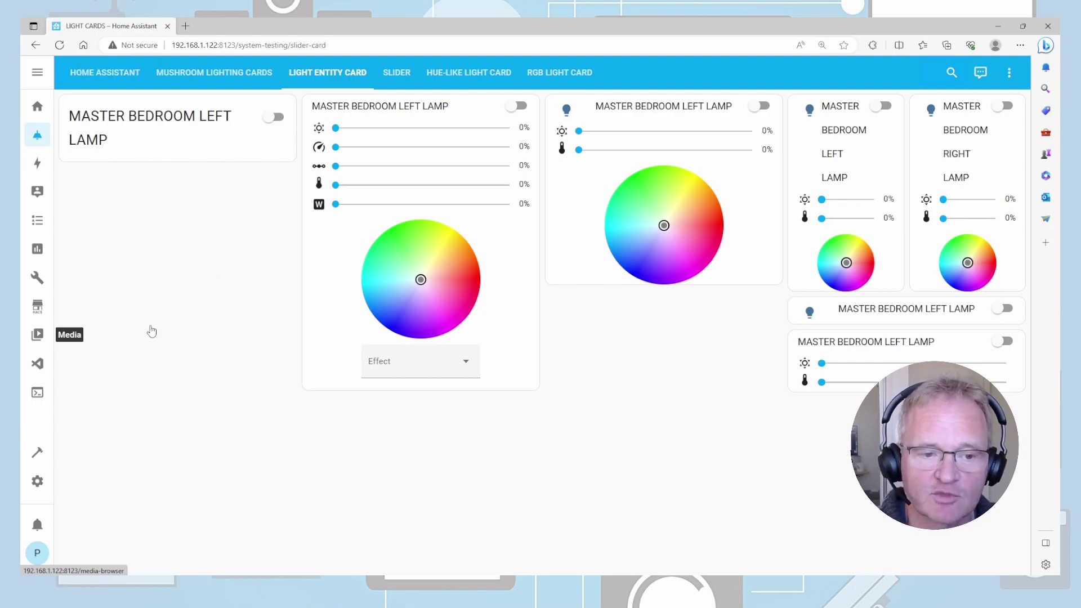
pyautogui.click(39, 313)
pyautogui.click(437, 164)
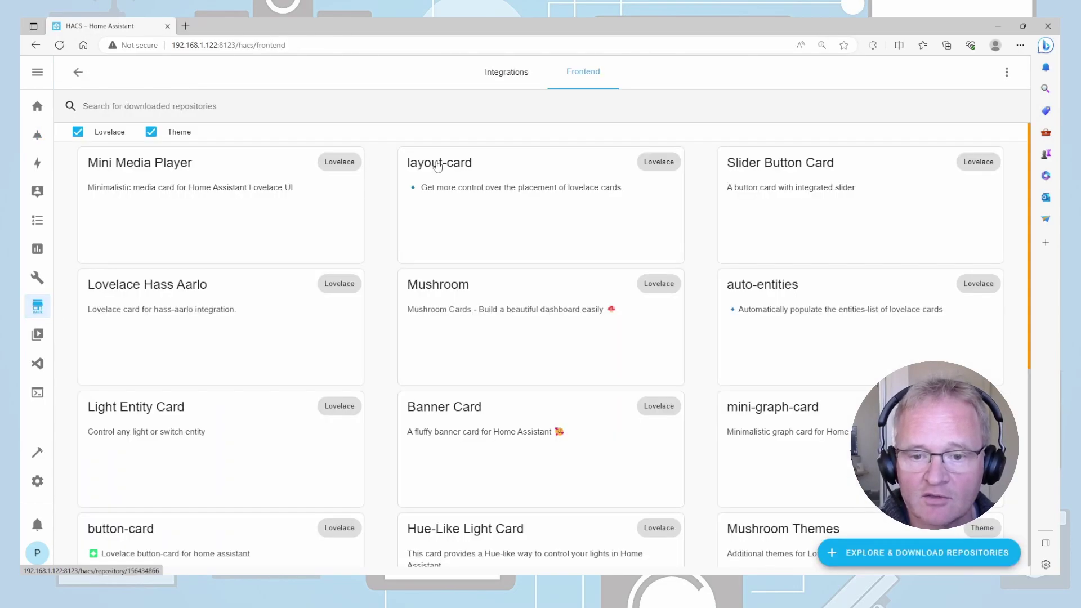
pyautogui.write('light')
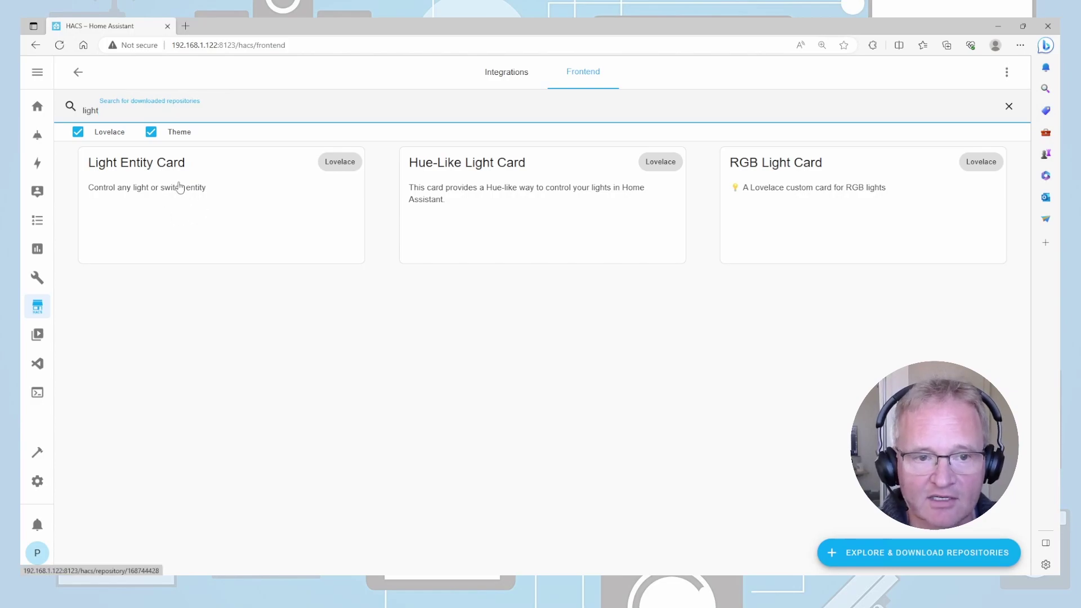
pyautogui.click(884, 557)
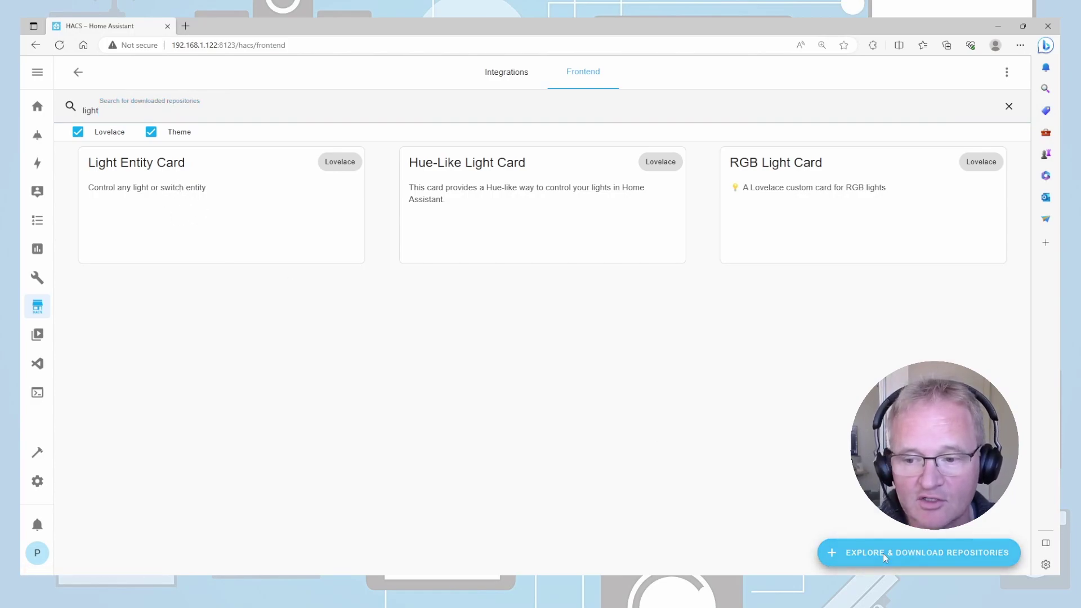
pyautogui.write('ligh')
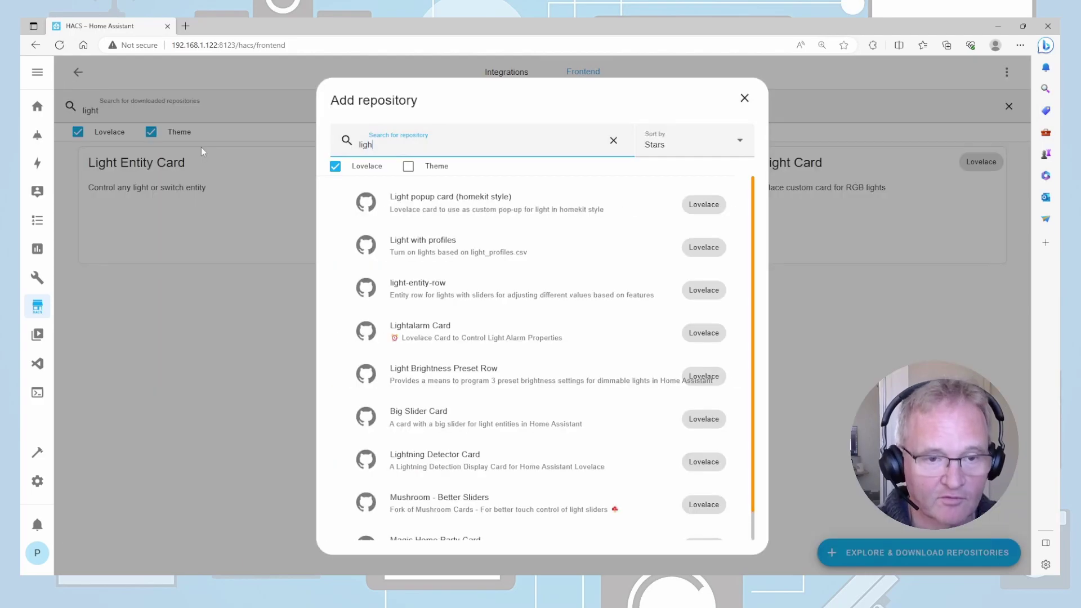
pyautogui.write('t')
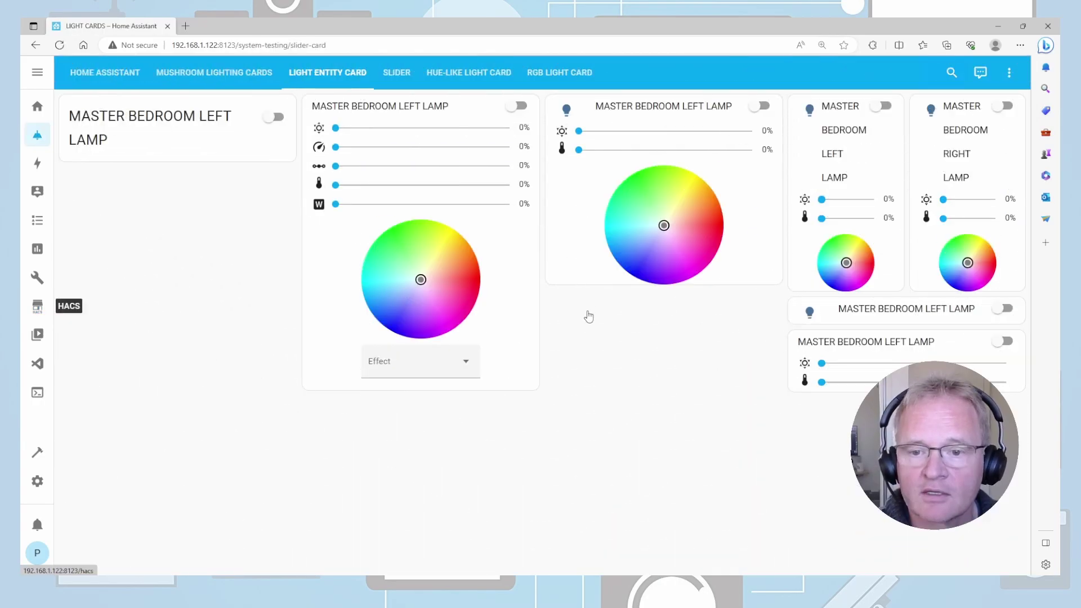
# Enter dashboard edit mode and open the light entity card's configuration.
pyautogui.click(1009, 73)
pyautogui.click(980, 104)
pyautogui.click(324, 206)
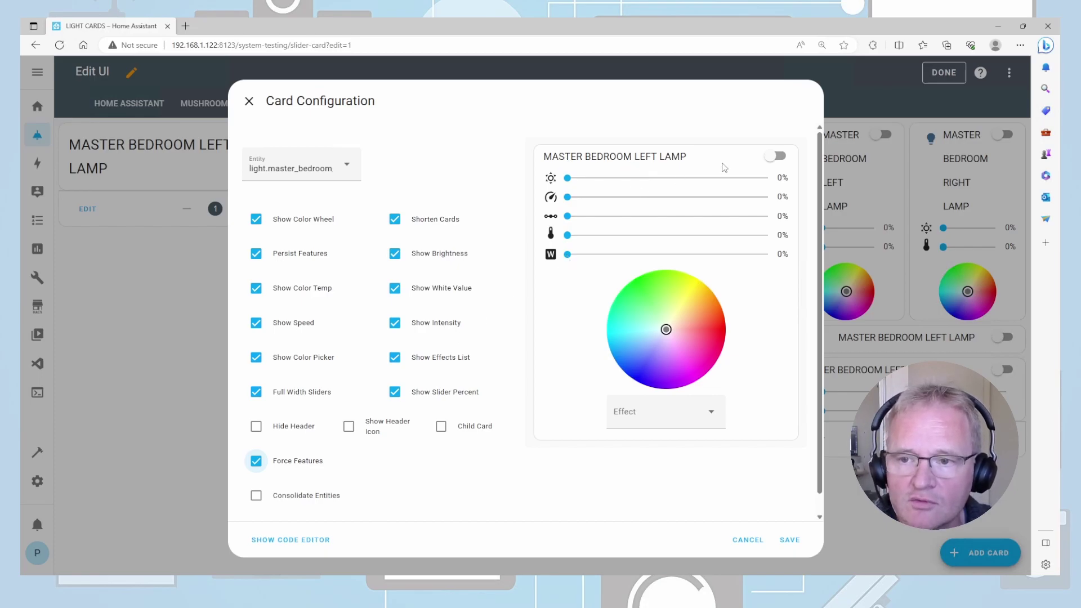
# Turn off Force Features and Show Color Picker; turn on Show Header Icon and Hide Header.
pyautogui.press('space')
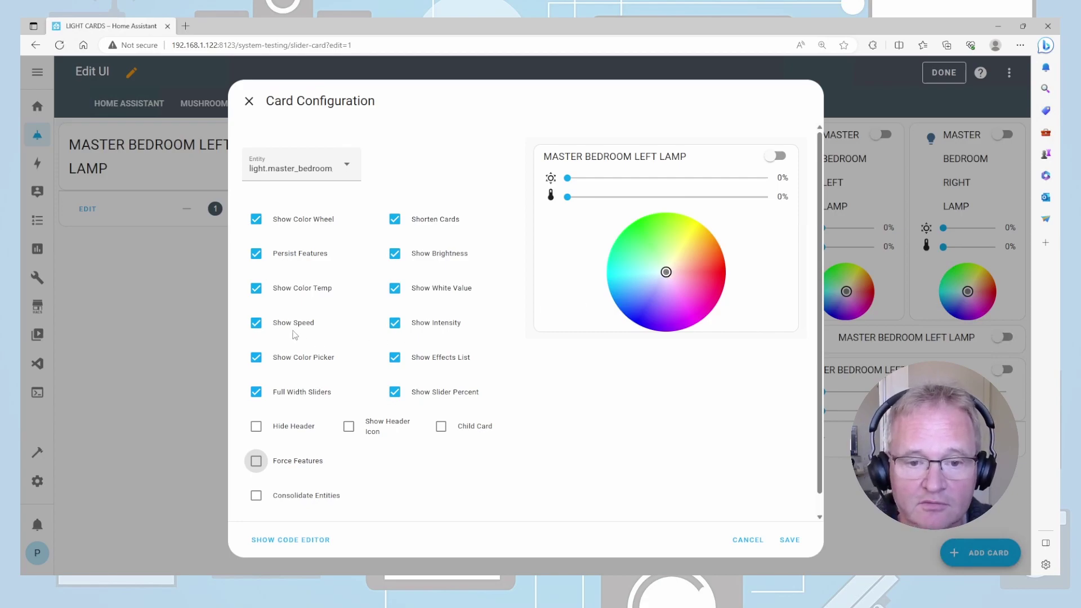
pyautogui.click(257, 358)
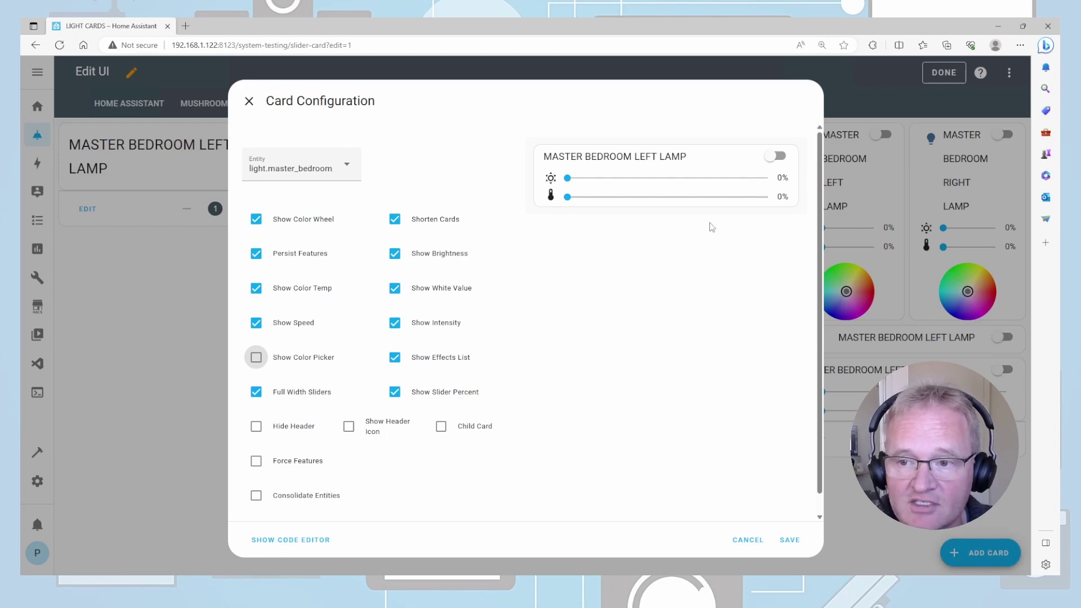
pyautogui.click(351, 429)
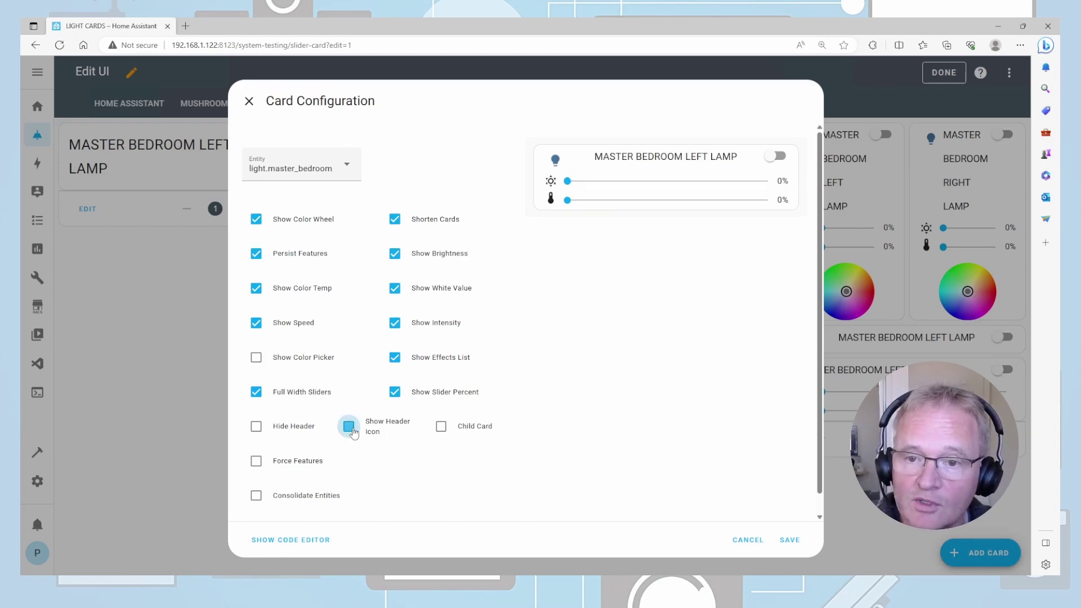
pyautogui.click(256, 429)
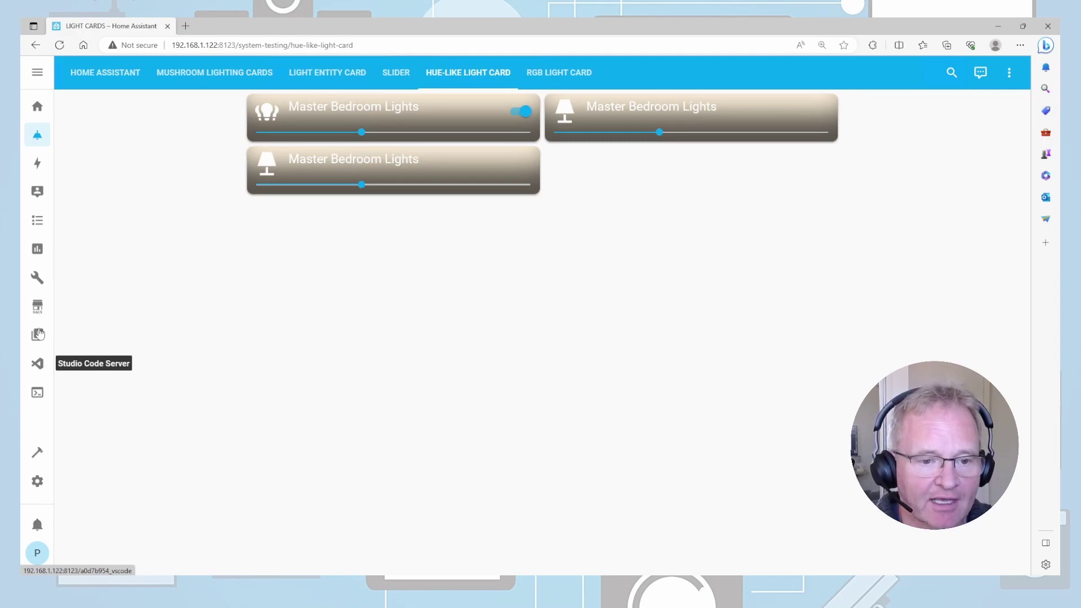
# Filter downloaded HACS frontend repositories for 'hue', then open and close the new-repository search.
pyautogui.click(37, 306)
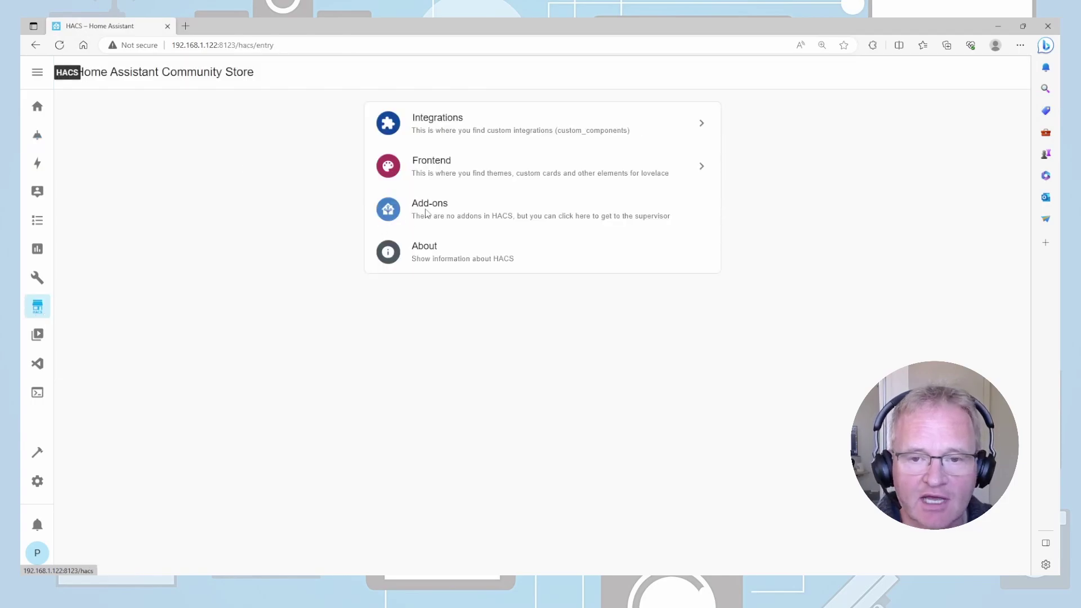
pyautogui.click(451, 160)
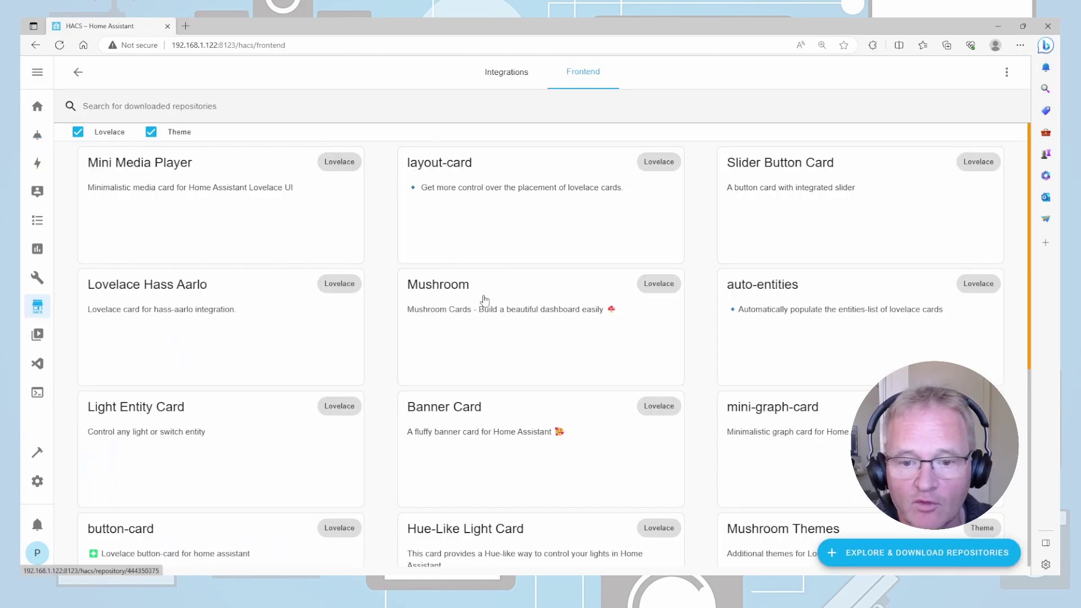
pyautogui.click(320, 107)
pyautogui.write('hue')
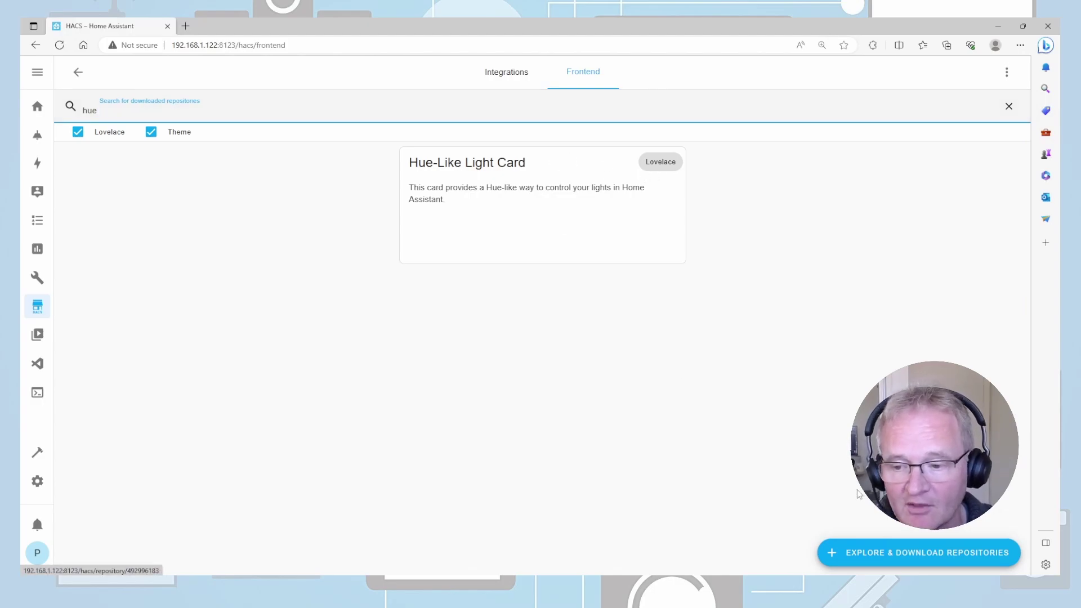
pyautogui.click(903, 557)
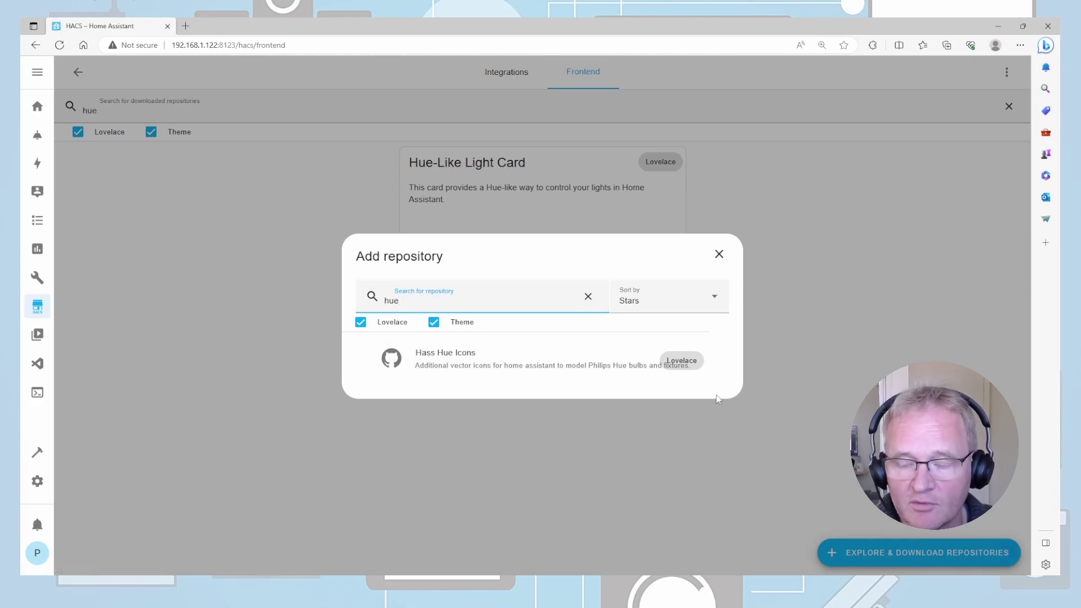
pyautogui.click(721, 256)
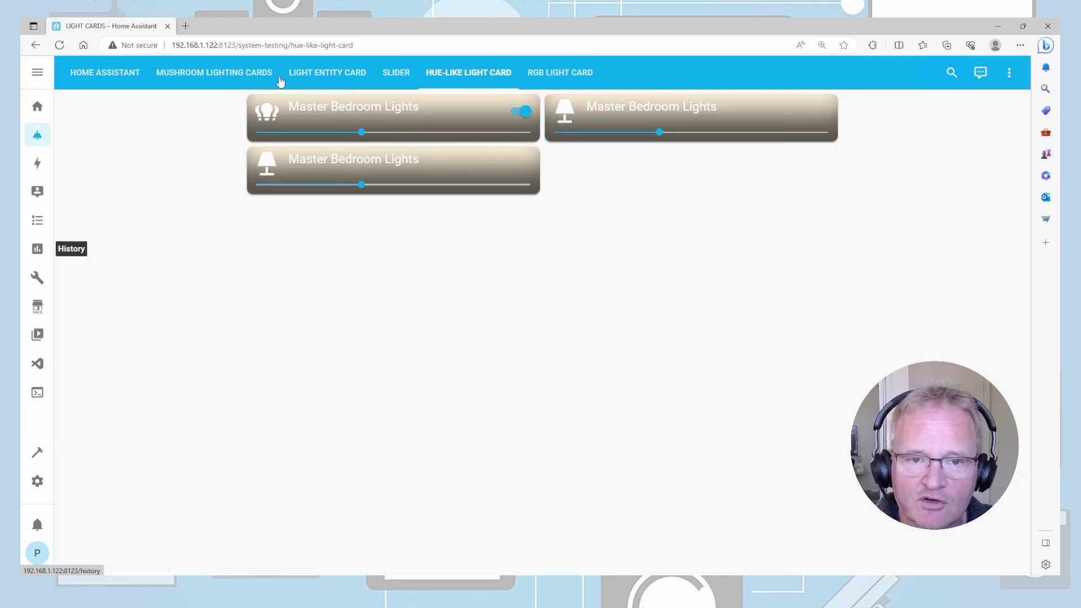
# On the Light Entity Card tab, make the left lamp blue and the right lamp red, then view the Hue-Like tab.
pyautogui.click(340, 79)
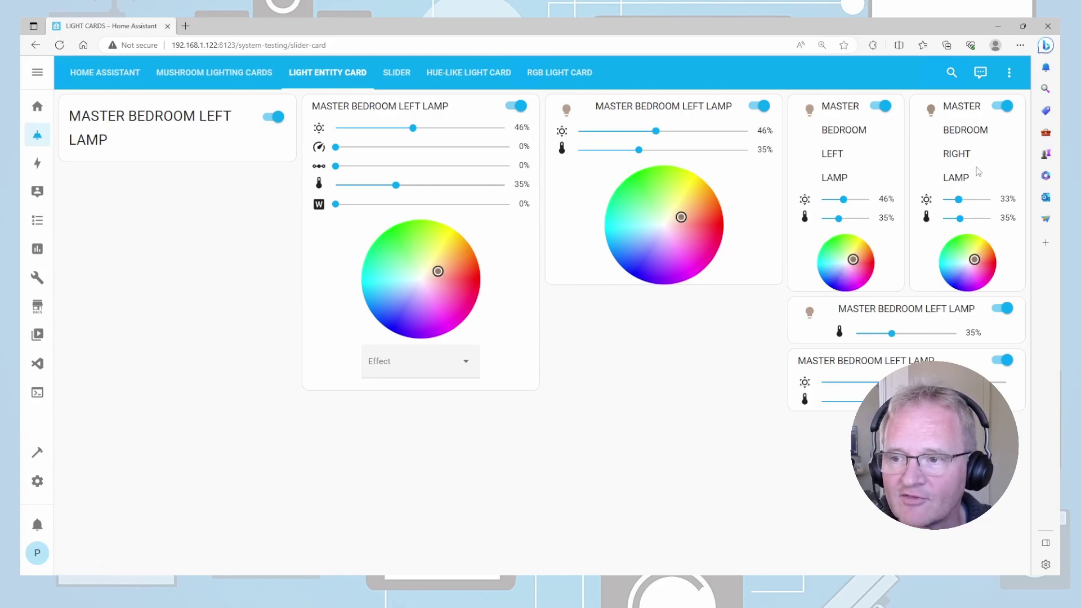
pyautogui.click(835, 281)
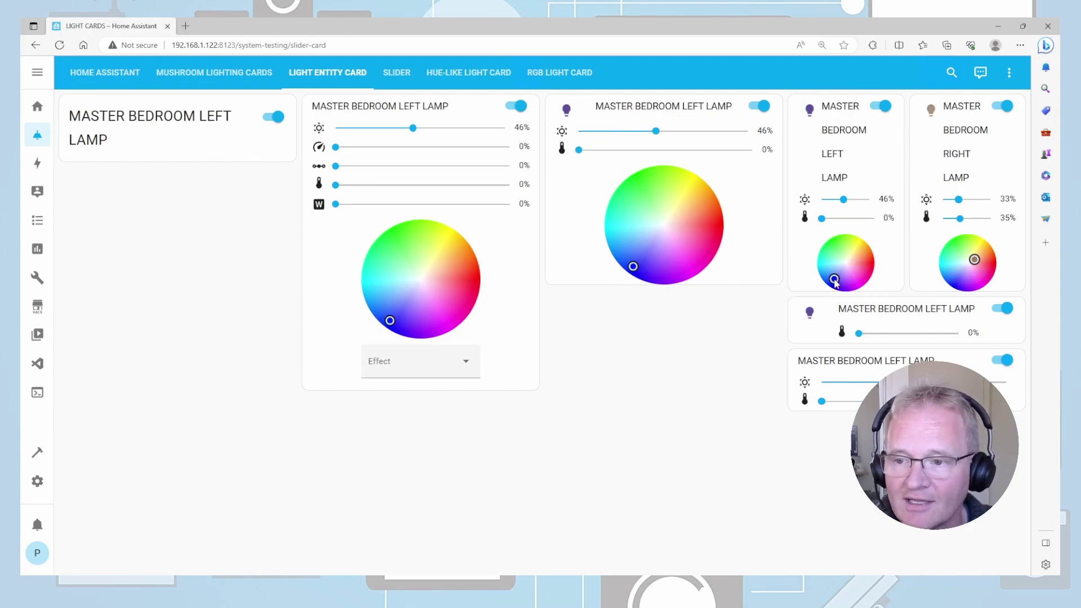
pyautogui.click(991, 260)
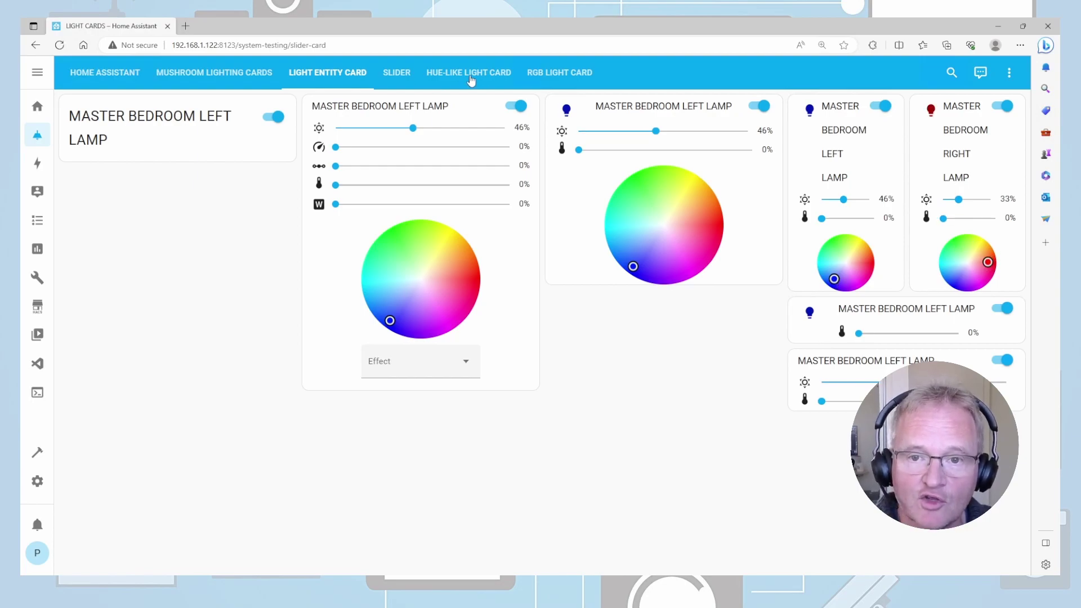
pyautogui.click(471, 79)
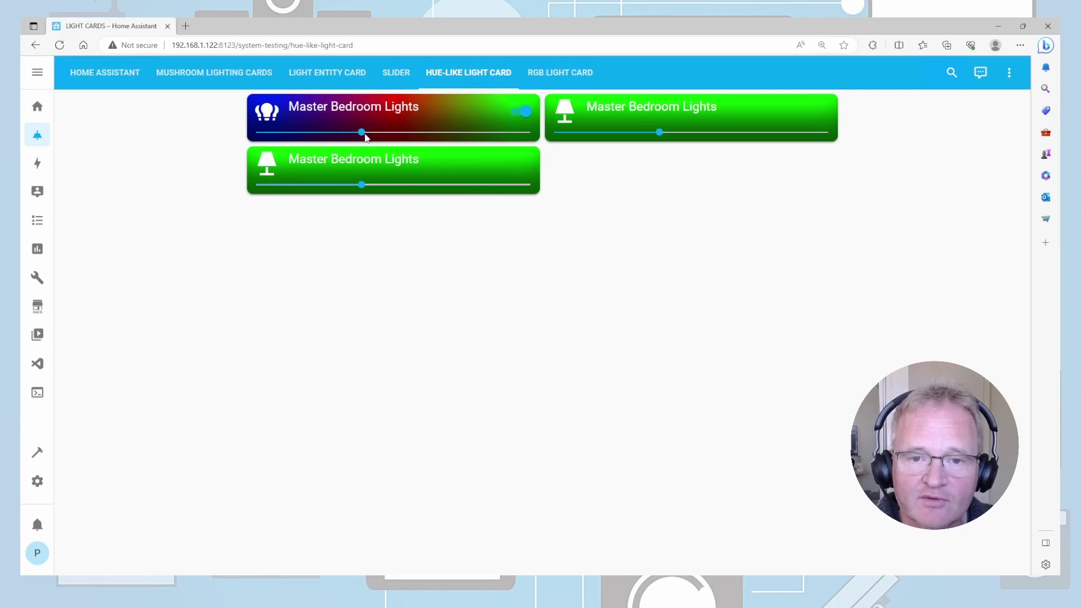
# Raise Master Bedroom Lights brightness, toggle the red lamp off and on in its popup, then open dashboard options.
pyautogui.moveTo(362, 134); pyautogui.dragTo(417, 134)
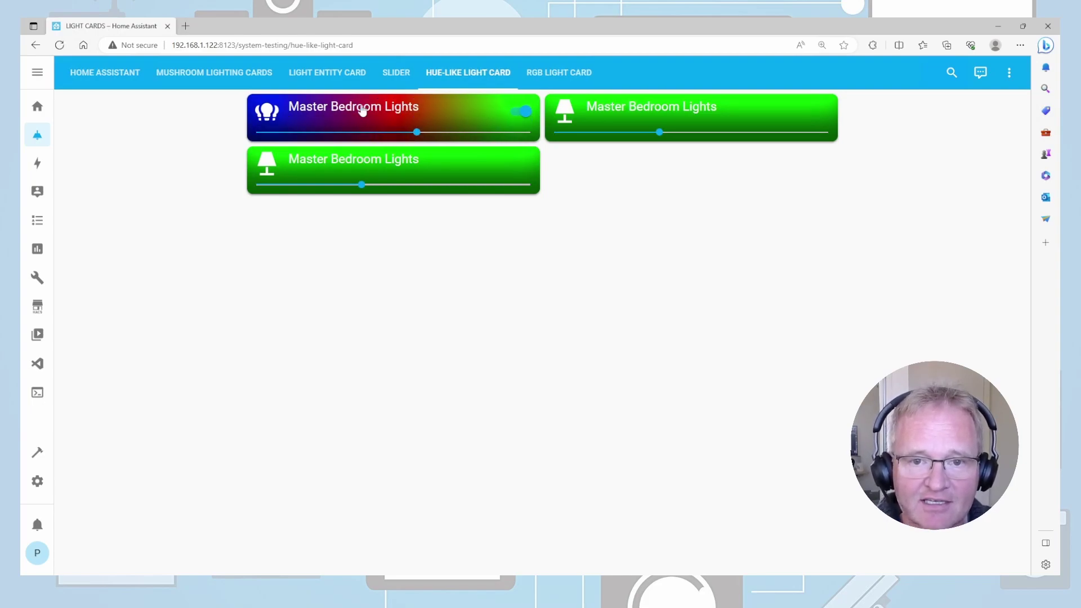
pyautogui.click(362, 111)
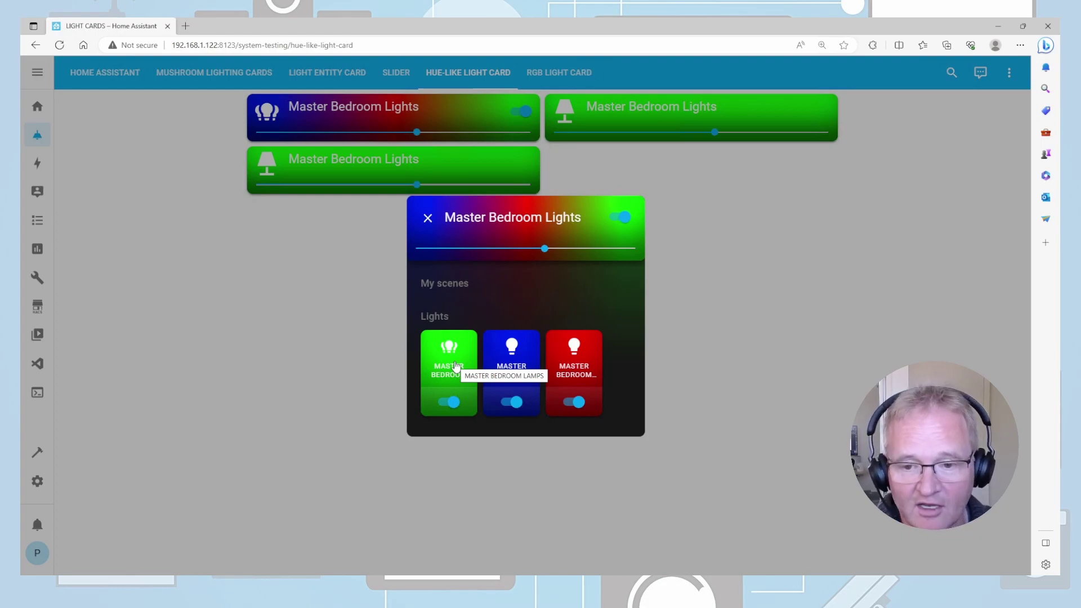
pyautogui.click(575, 403)
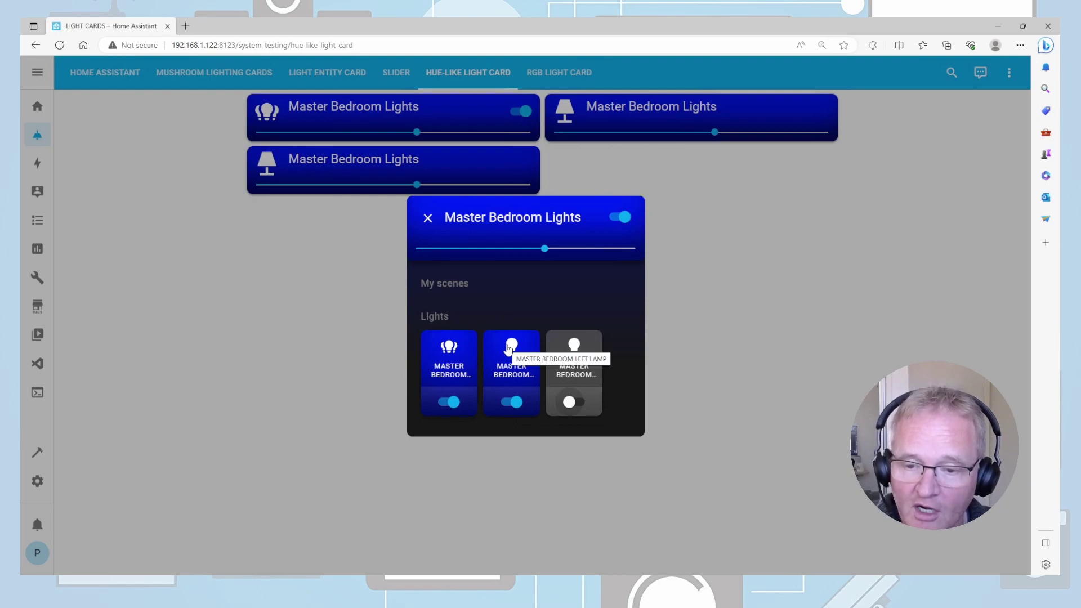
pyautogui.click(516, 403)
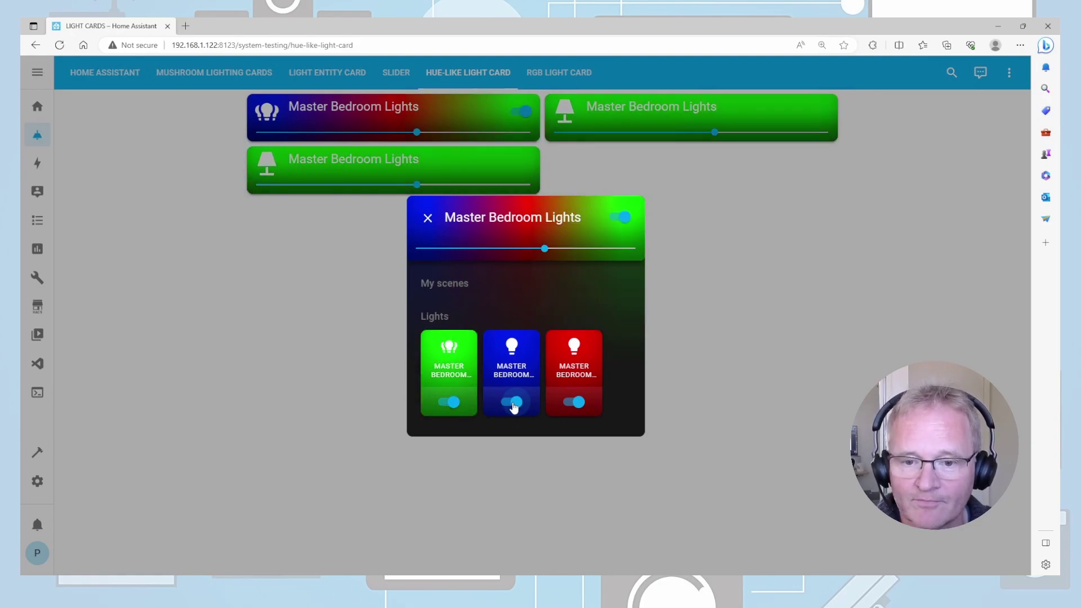
pyautogui.click(788, 248)
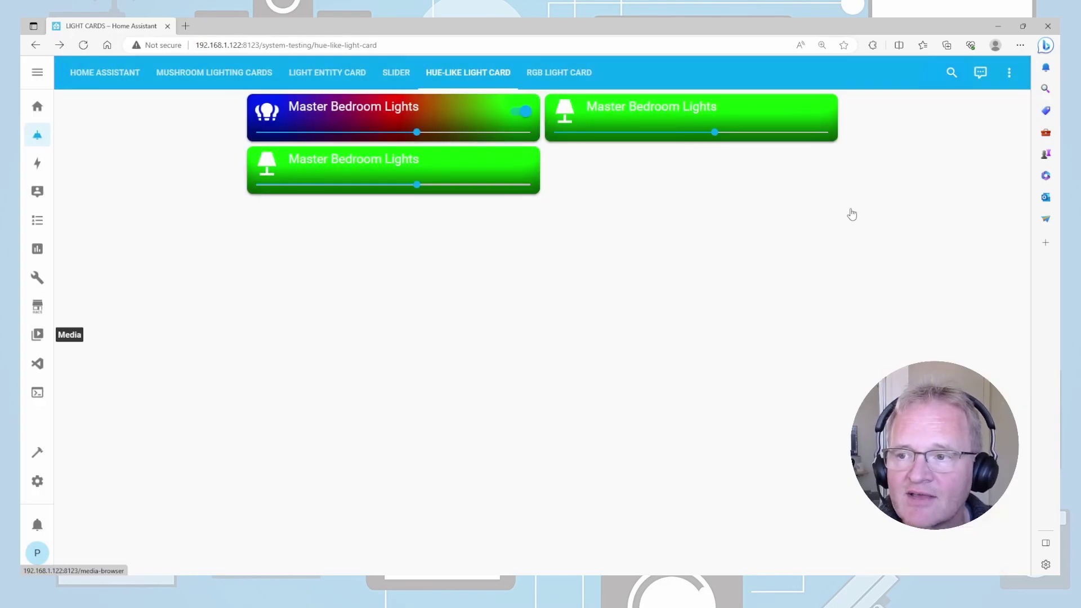
pyautogui.click(1009, 73)
# In edit mode, open the first hue-like card's YAML and review light.master_bedroom_lamps and the left and right lamp entities.
pyautogui.click(977, 104)
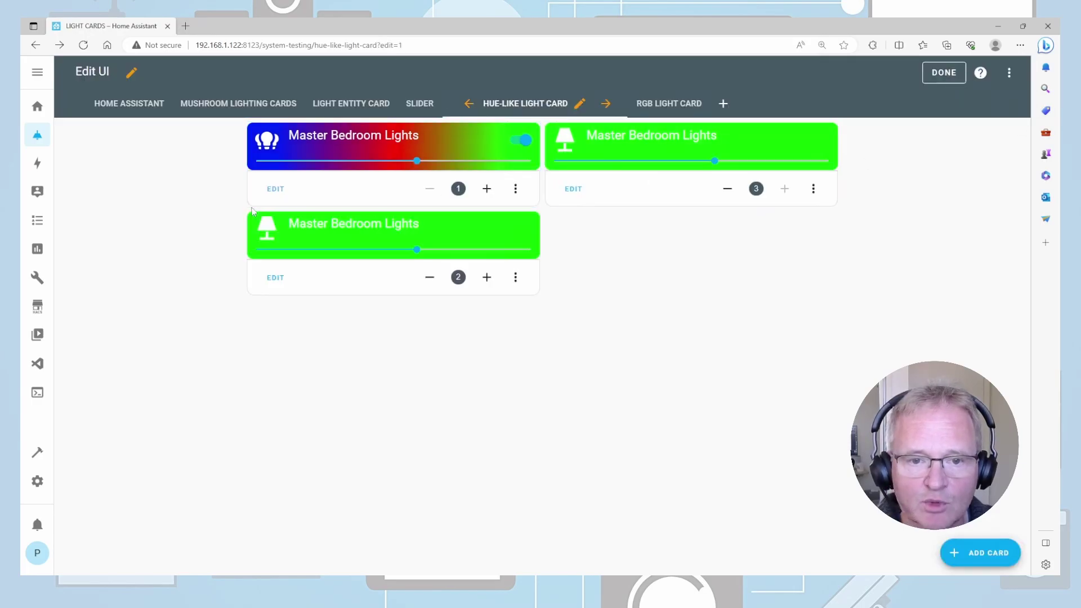
pyautogui.click(276, 189)
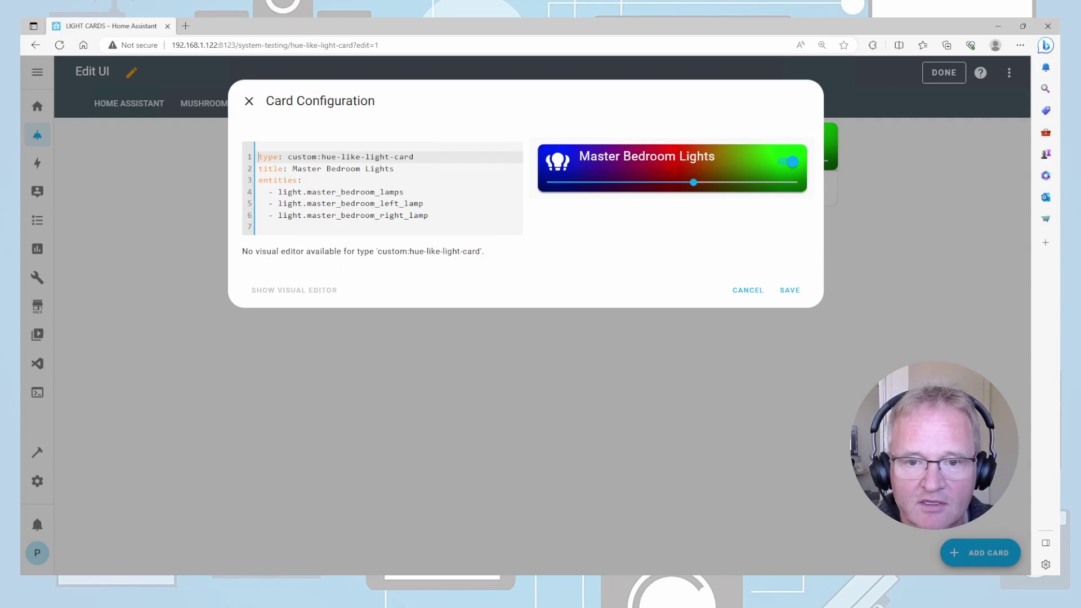
pyautogui.moveTo(403, 192); pyautogui.dragTo(279, 193)
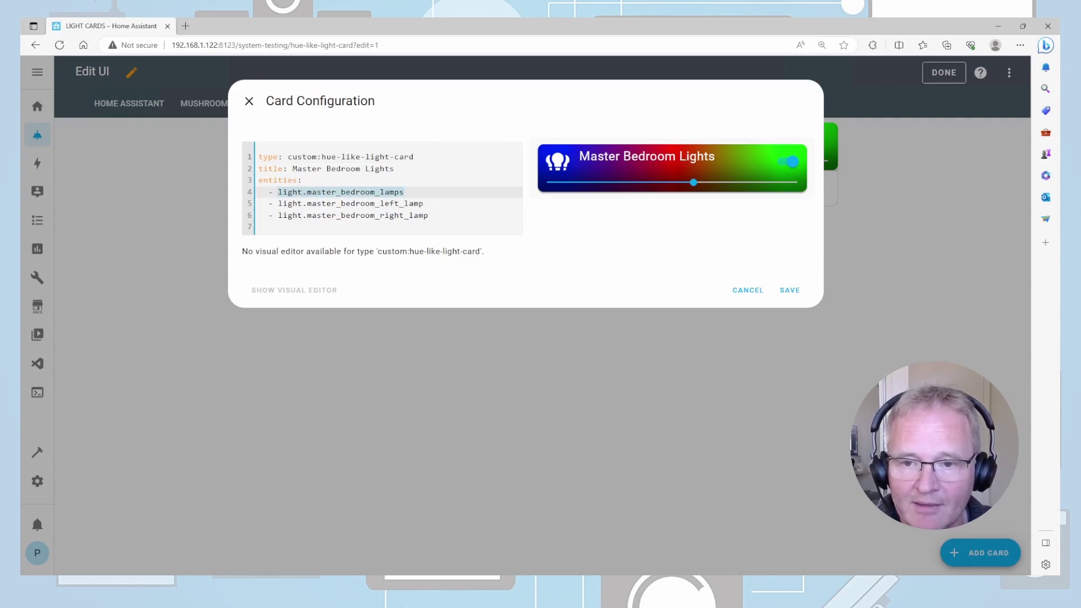
pyautogui.moveTo(429, 215); pyautogui.dragTo(278, 203)
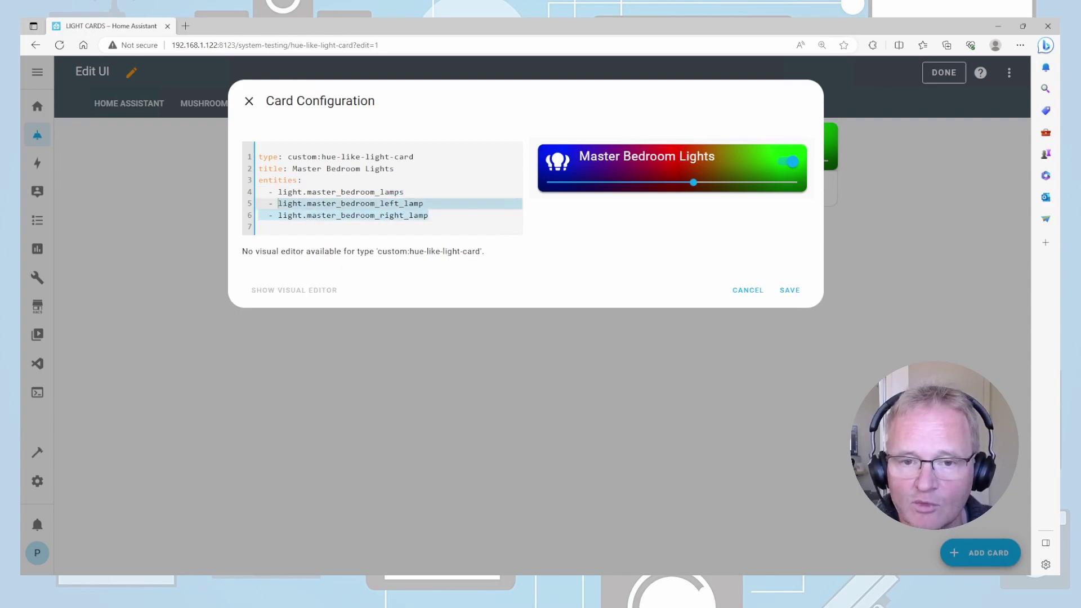
pyautogui.moveTo(404, 192); pyautogui.dragTo(278, 192)
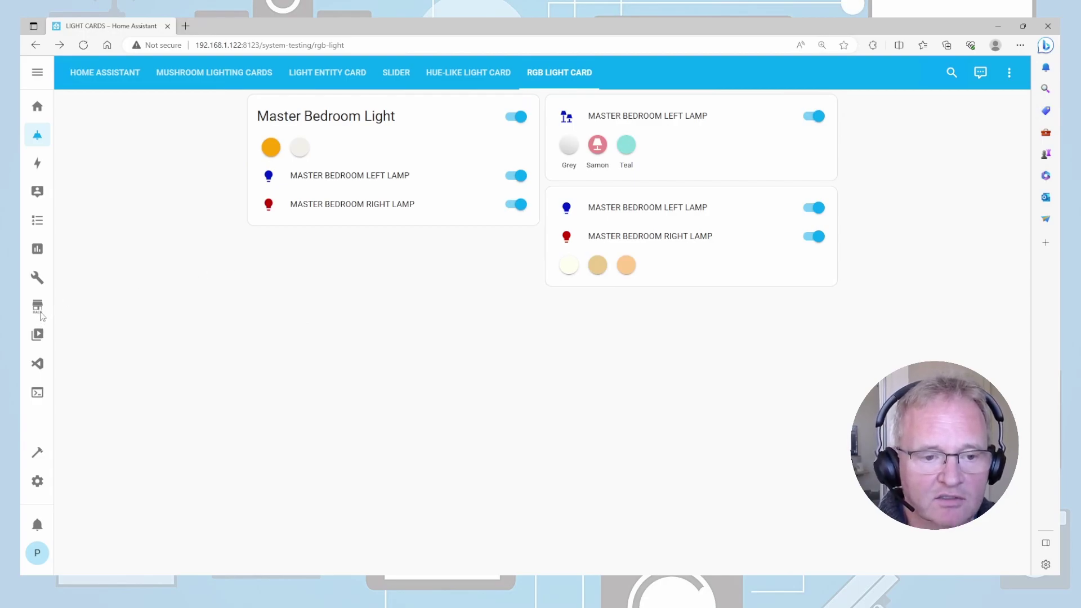
pyautogui.click(38, 312)
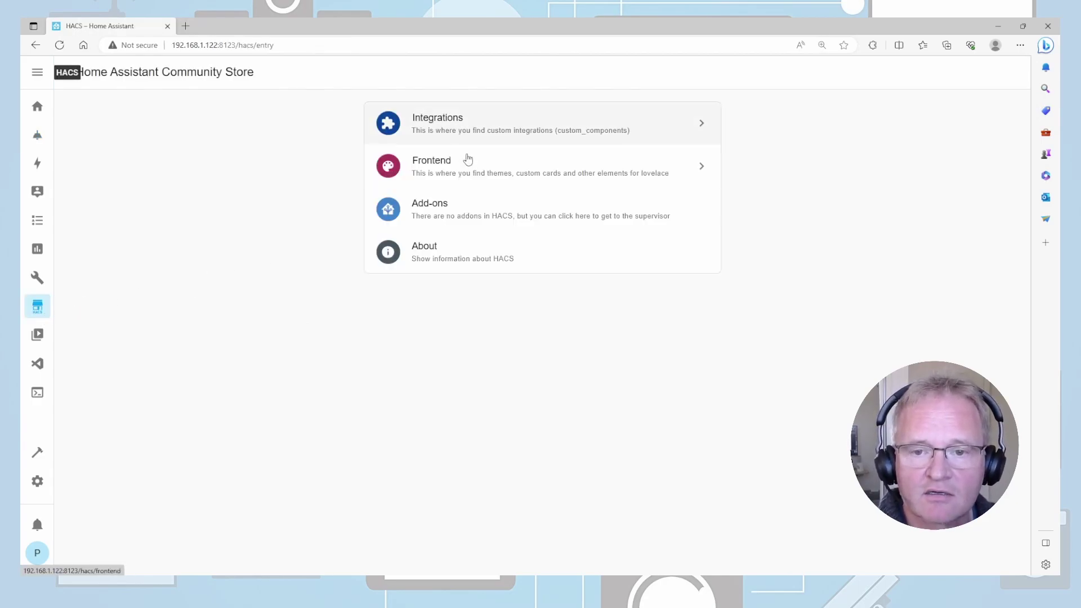
pyautogui.click(466, 161)
pyautogui.click(231, 105)
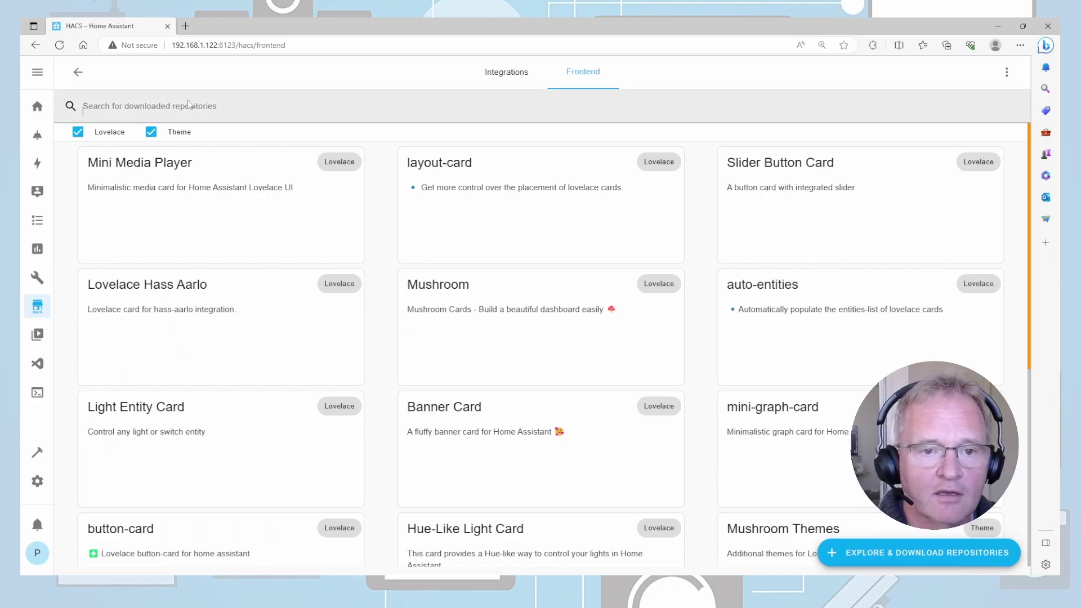
pyautogui.write('rgb')
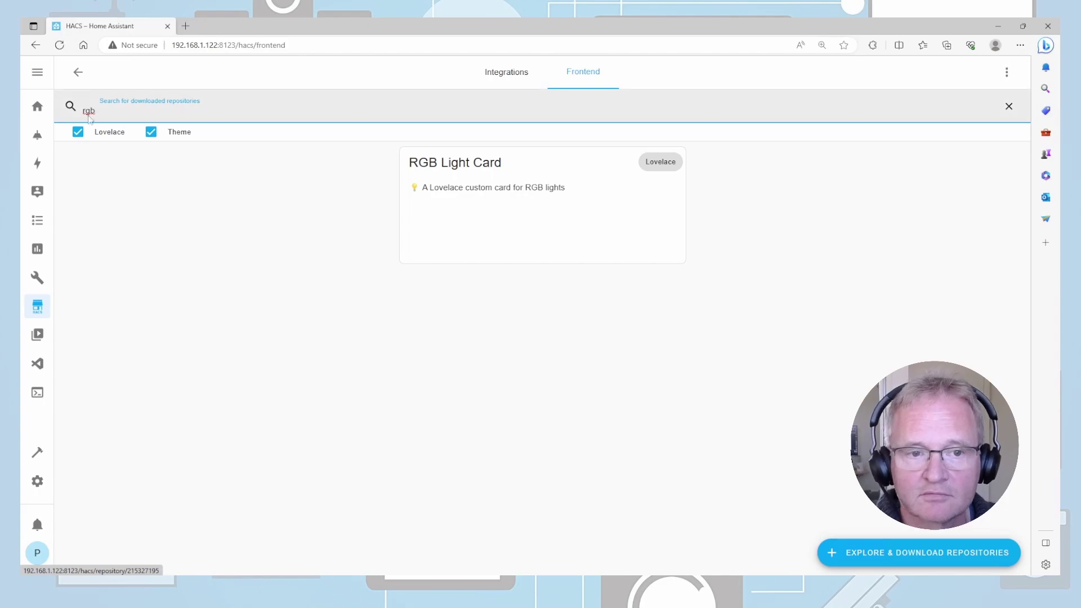
pyautogui.click(883, 554)
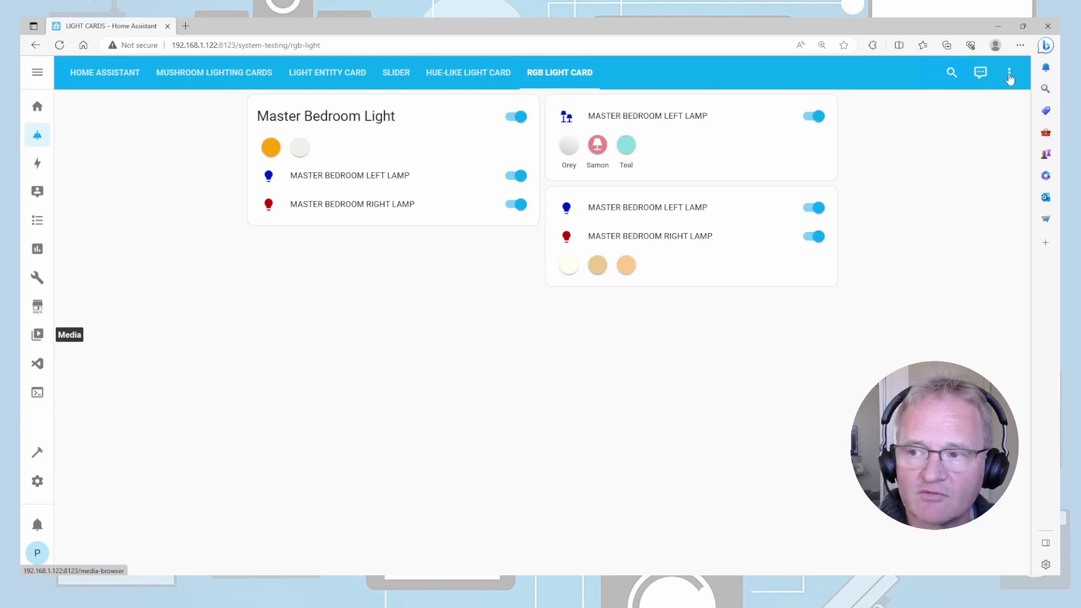
# Enter dashboard edit mode and open the card showing Grey, Samon and Teal swatches.
pyautogui.click(1009, 73)
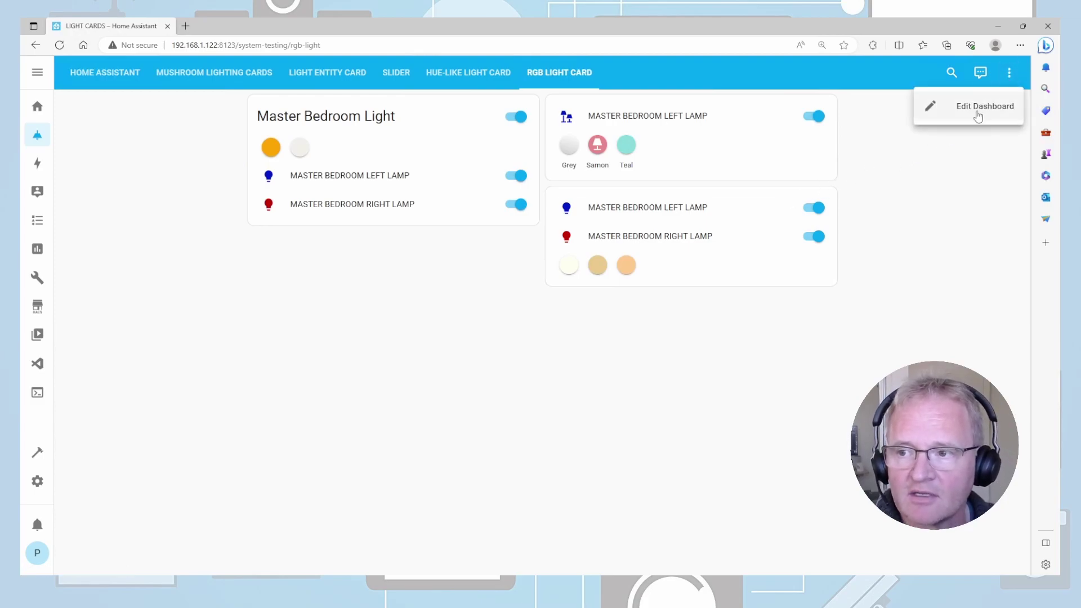
pyautogui.click(978, 114)
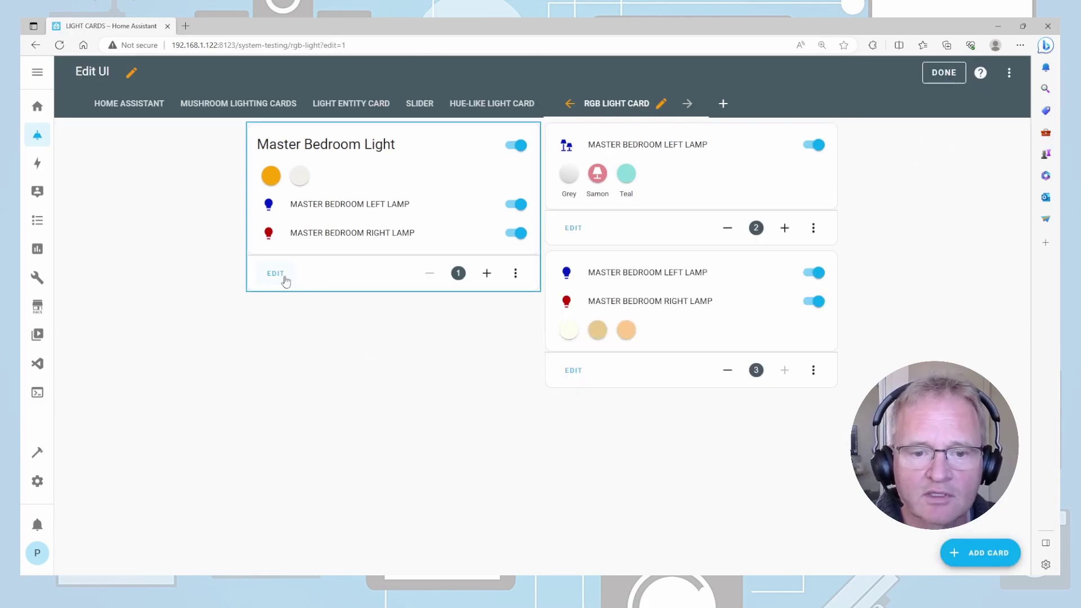
pyautogui.click(574, 228)
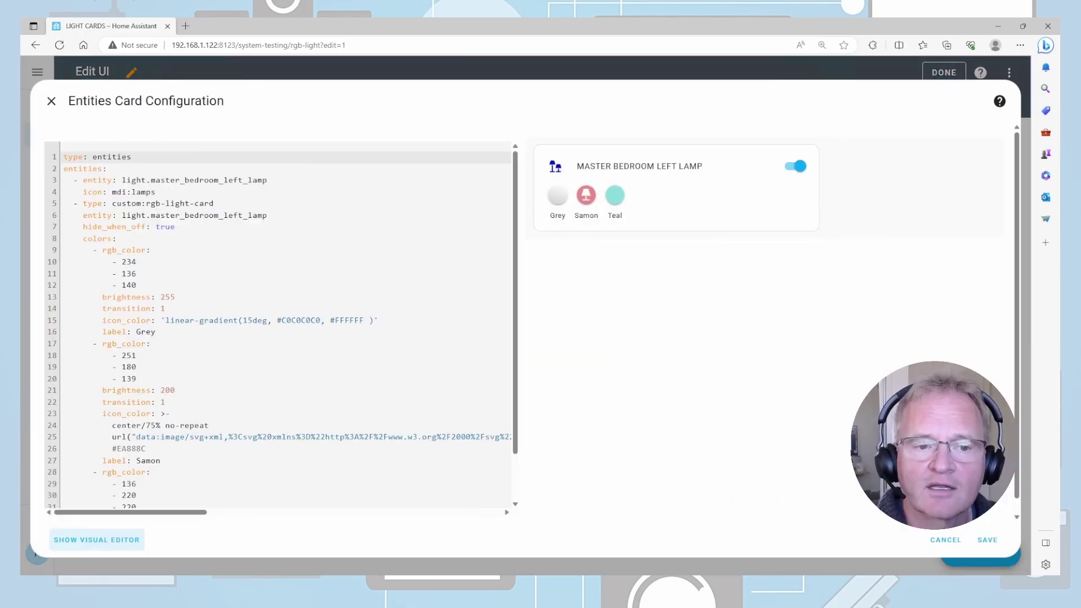
# Highlight the left lamp entity, the Grey swatch's RGB values and its gradient icon colour in the YAML.
pyautogui.moveTo(267, 180); pyautogui.dragTo(209, 181)
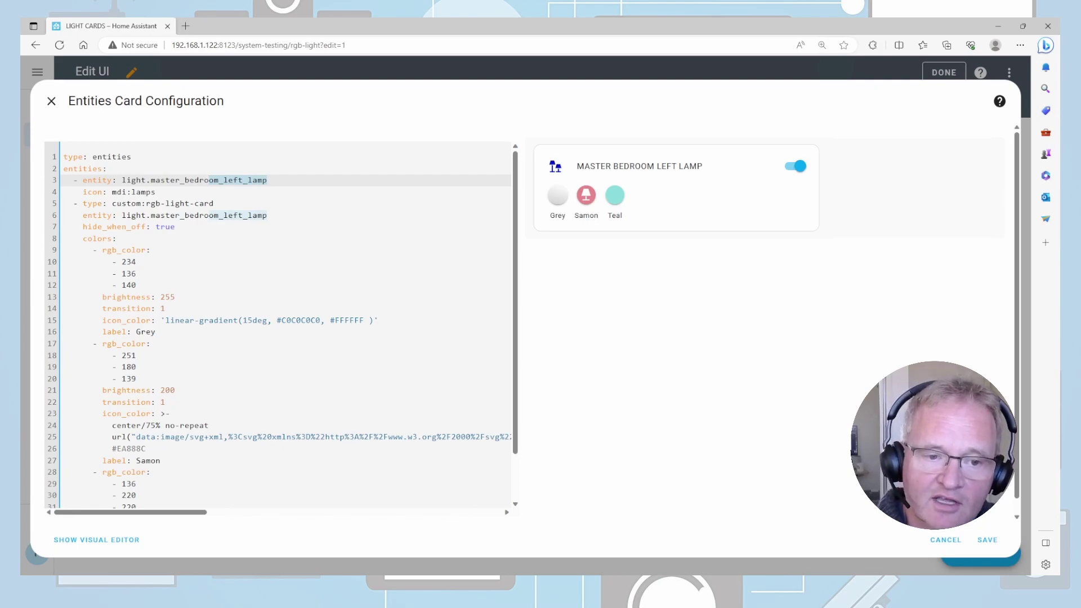
pyautogui.moveTo(136, 284); pyautogui.dragTo(116, 262)
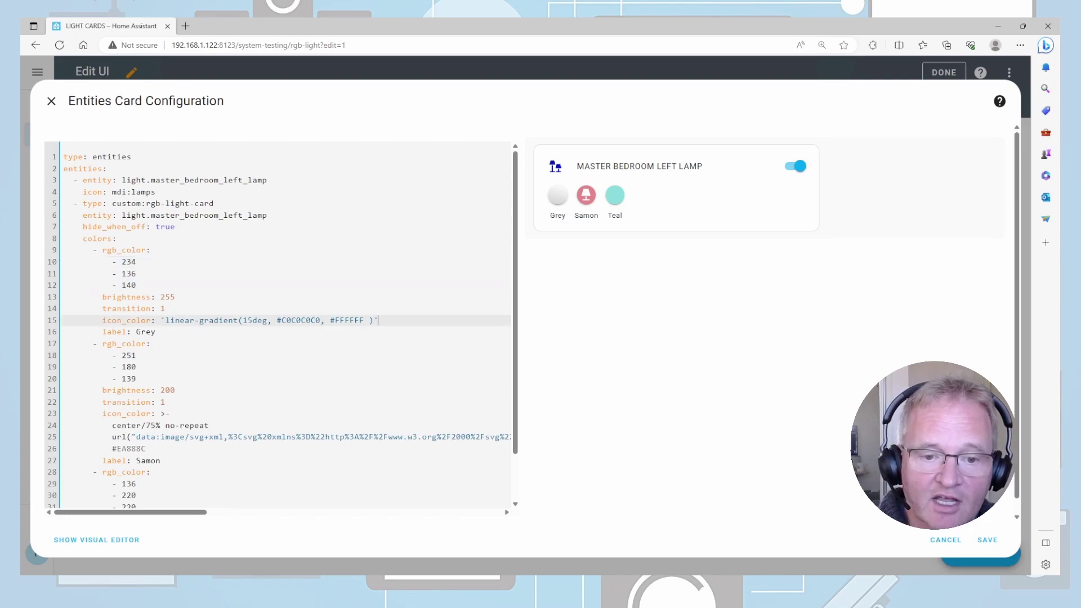
pyautogui.moveTo(377, 320); pyautogui.dragTo(165, 321)
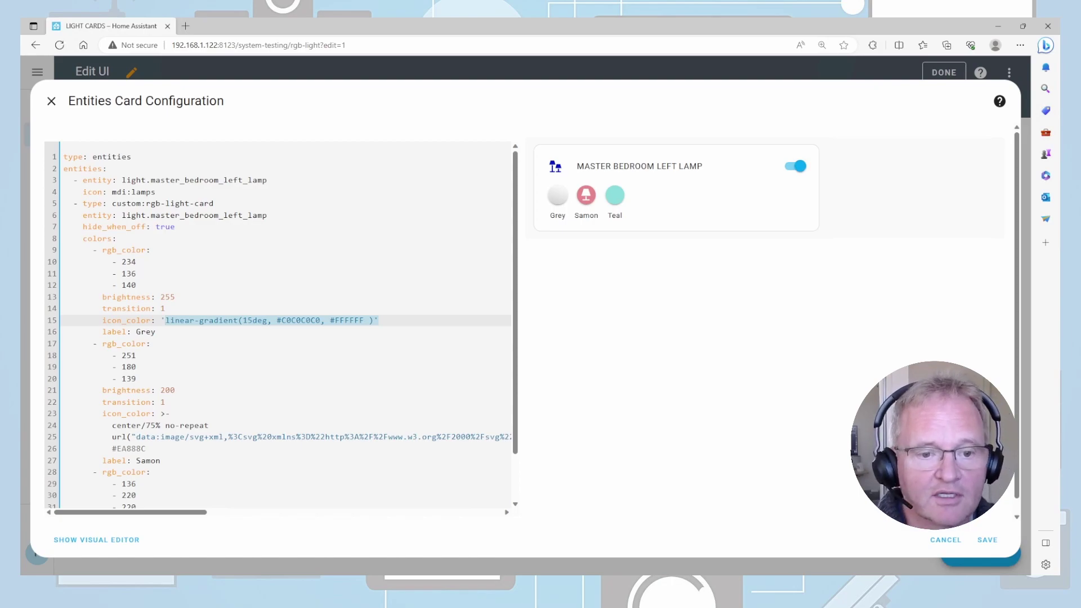
pyautogui.scroll(-3, 282, 315)
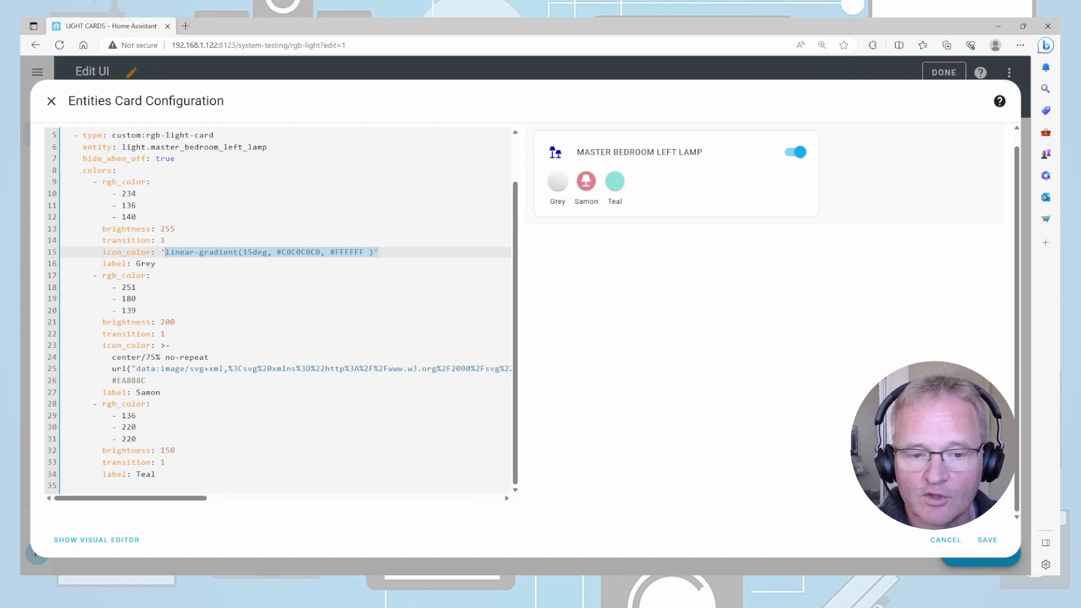
pyautogui.click(254, 369)
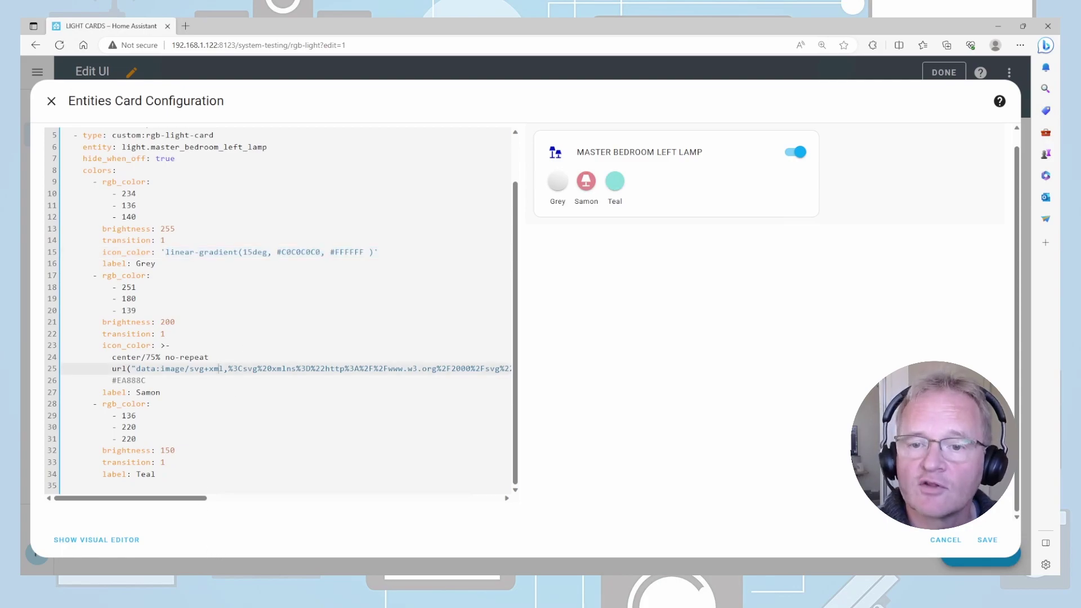